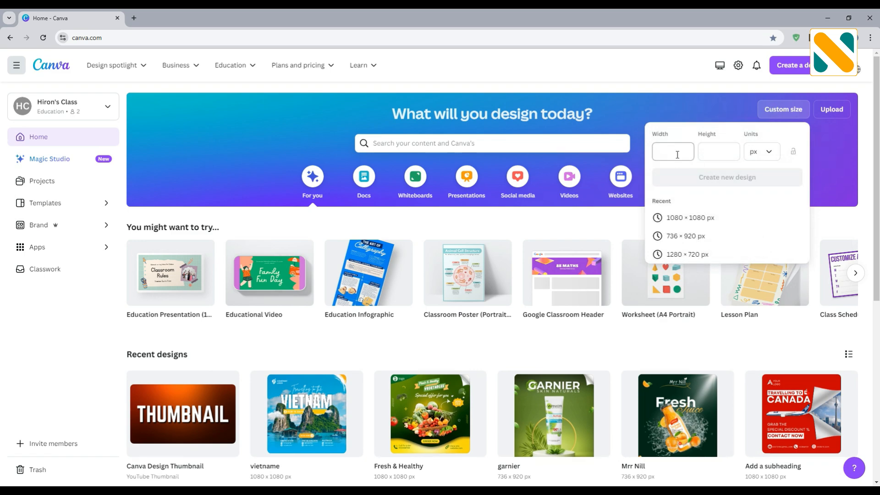
- Create a new custom-size design 2000 px wide and 2500 px high
text(2000)
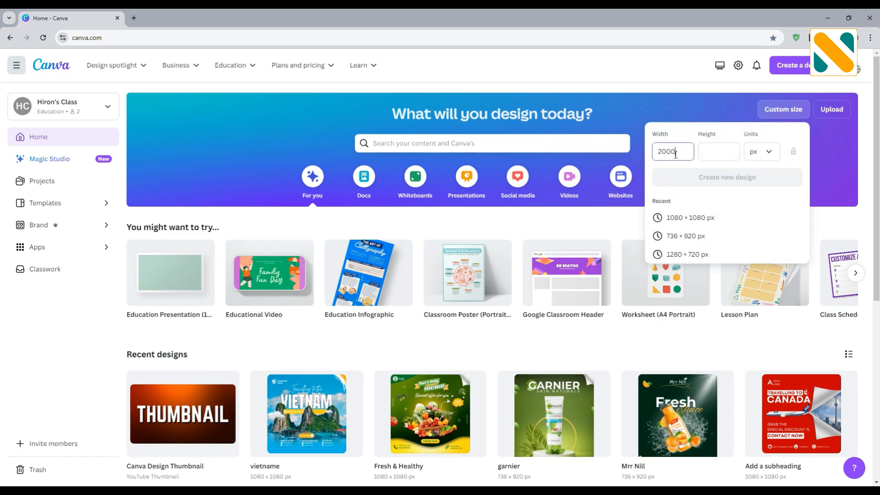
click(728, 154)
text(2500)
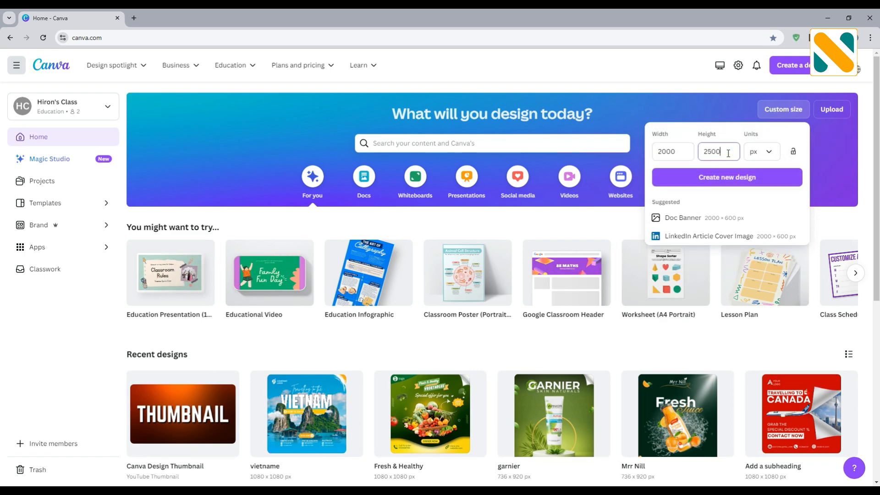
click(728, 178)
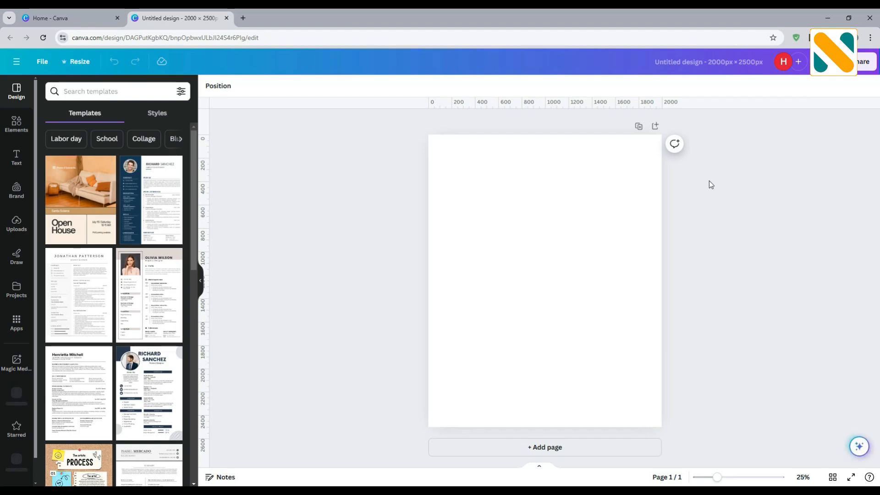
- Fill the blank page's background with a custom, very dark green solid color
click(480, 183)
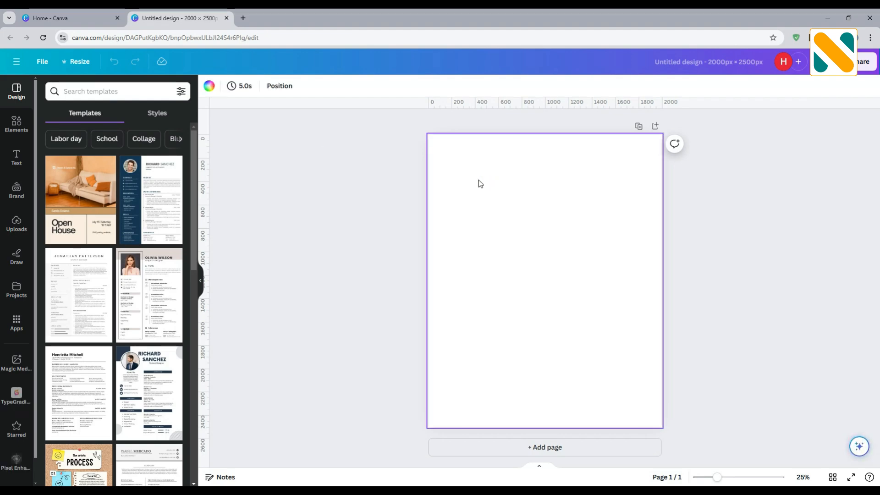
click(210, 87)
click(44, 329)
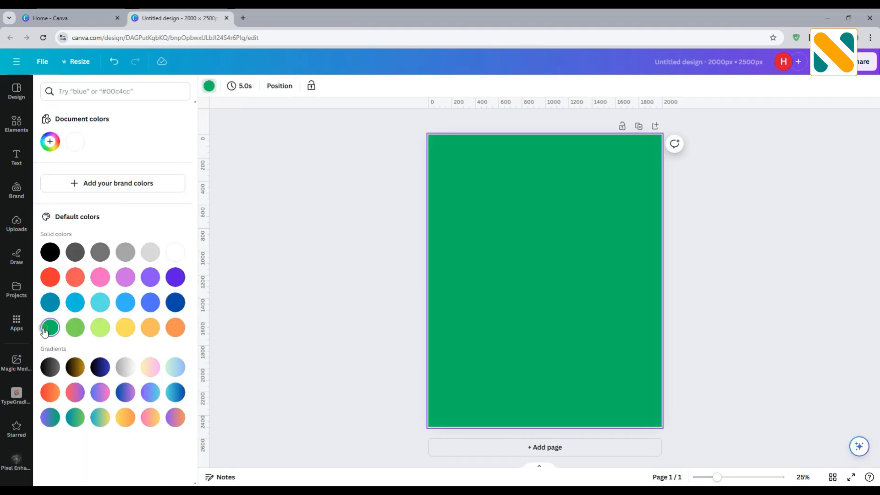
click(50, 141)
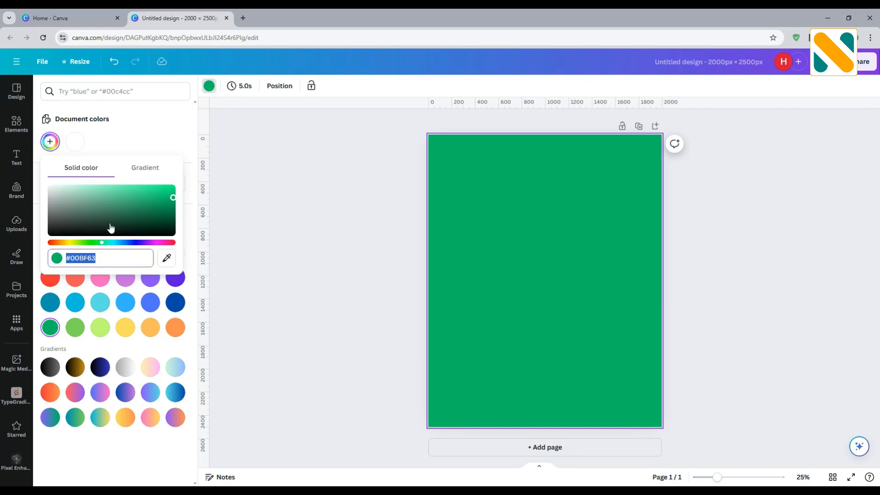
click(138, 223)
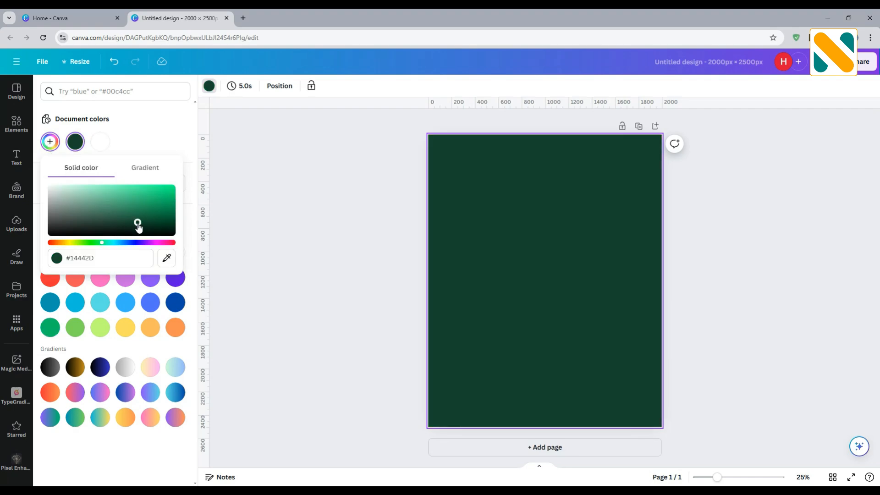
click(138, 225)
click(284, 191)
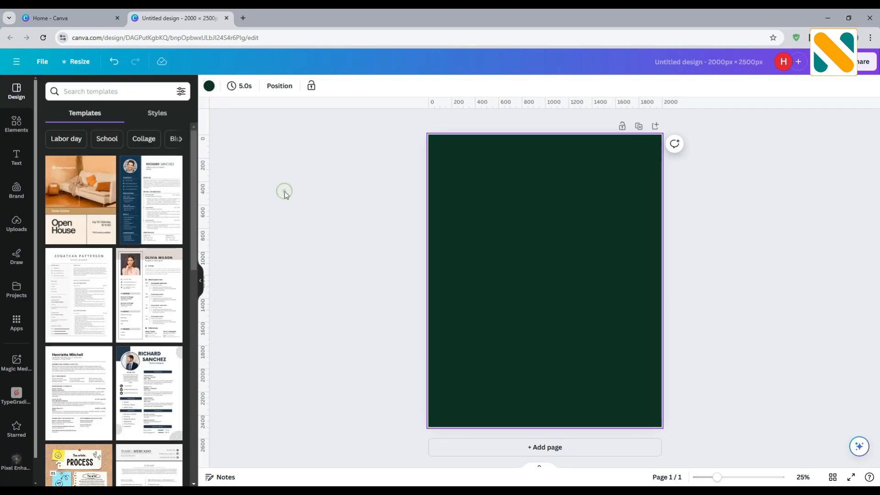
- Upload the Lays image from the Pictures folder and add it to the page
click(17, 229)
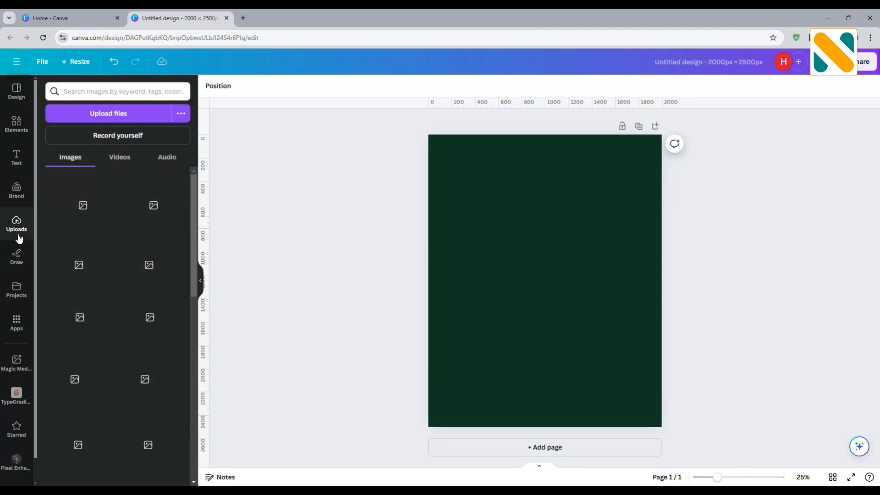
click(132, 120)
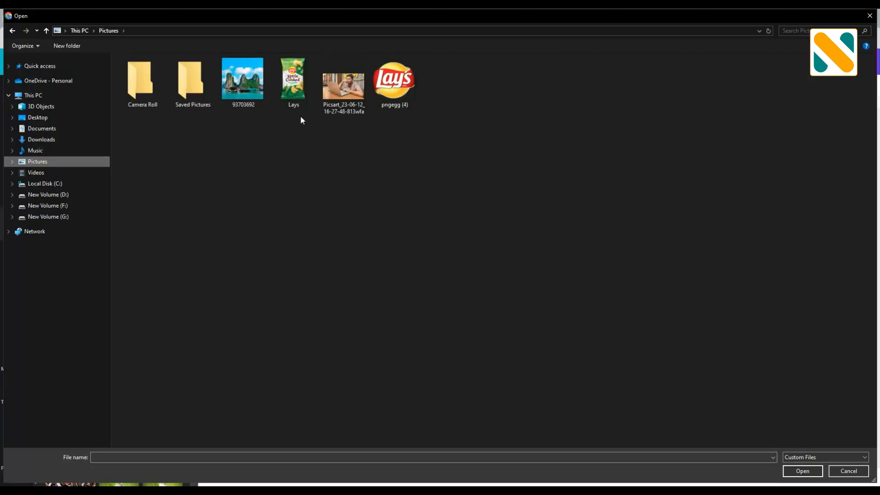
double_click(293, 90)
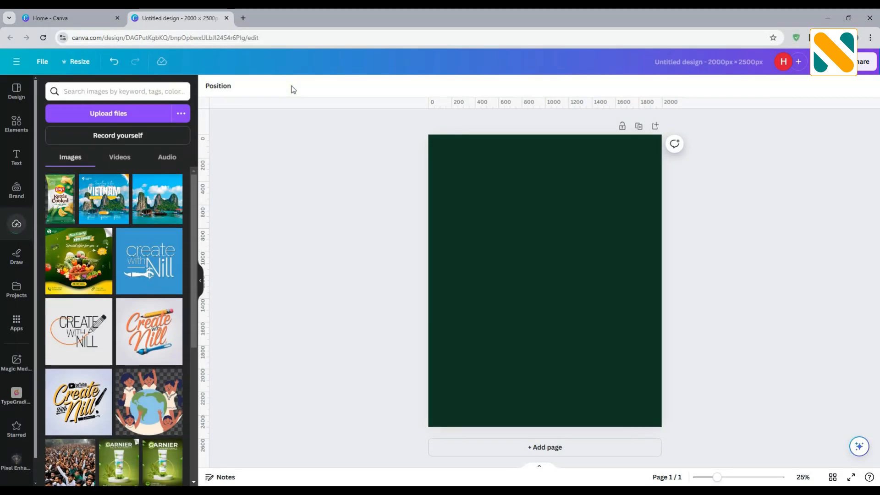
click(66, 209)
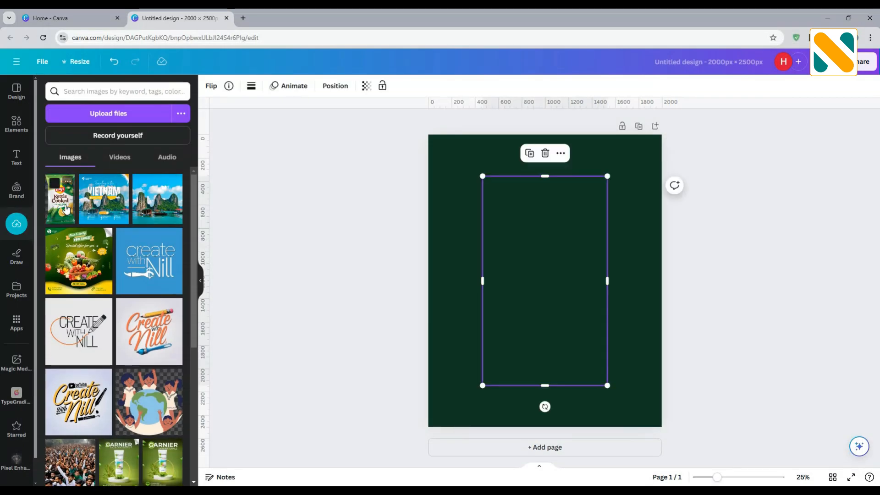
click(639, 288)
- Apply a Drop shadow to the chip bag with blur amount 7, angle 50 and distance 30
click(552, 282)
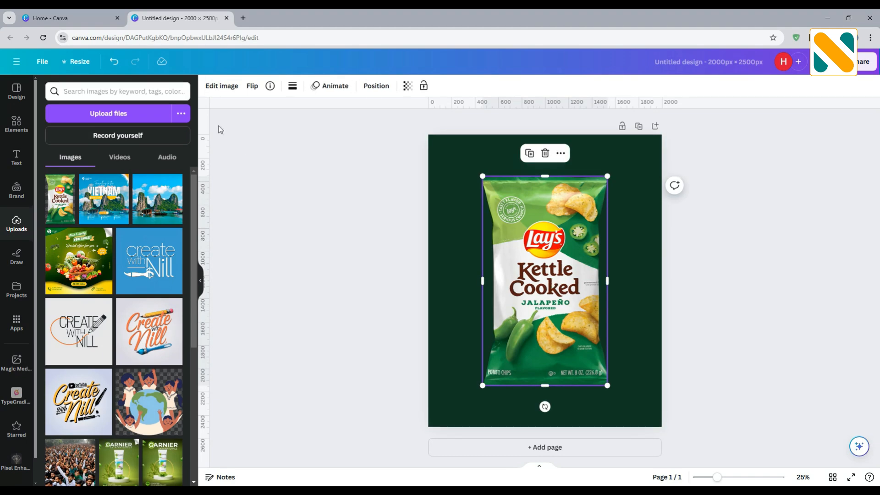
click(213, 90)
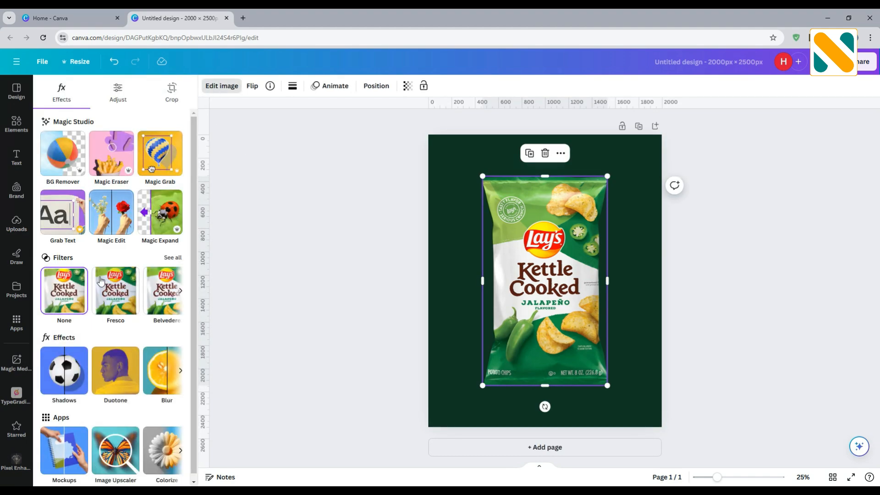
click(75, 367)
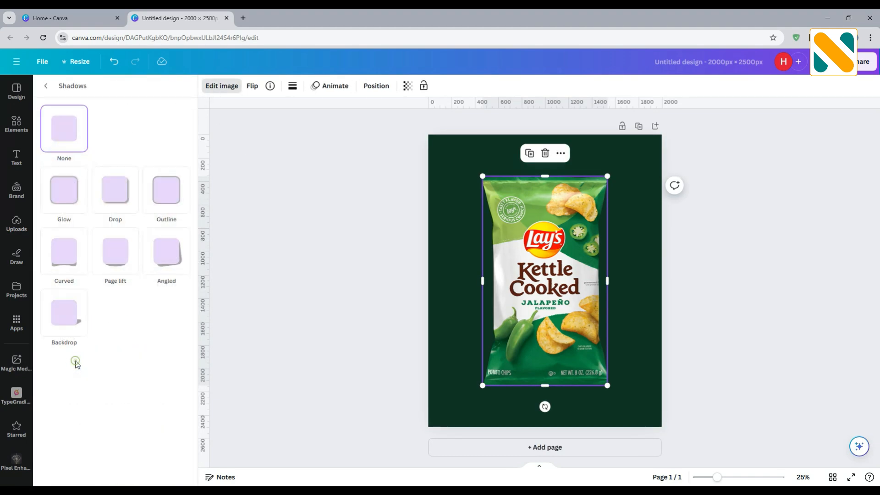
click(115, 190)
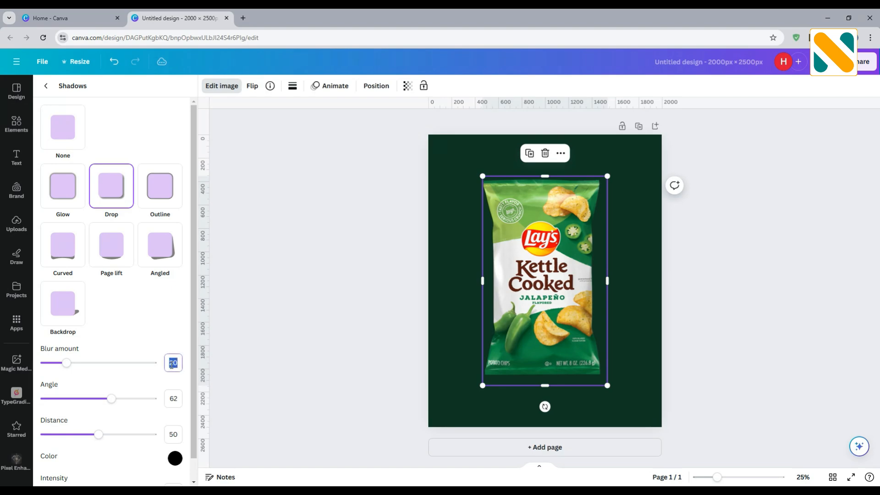
click(174, 397)
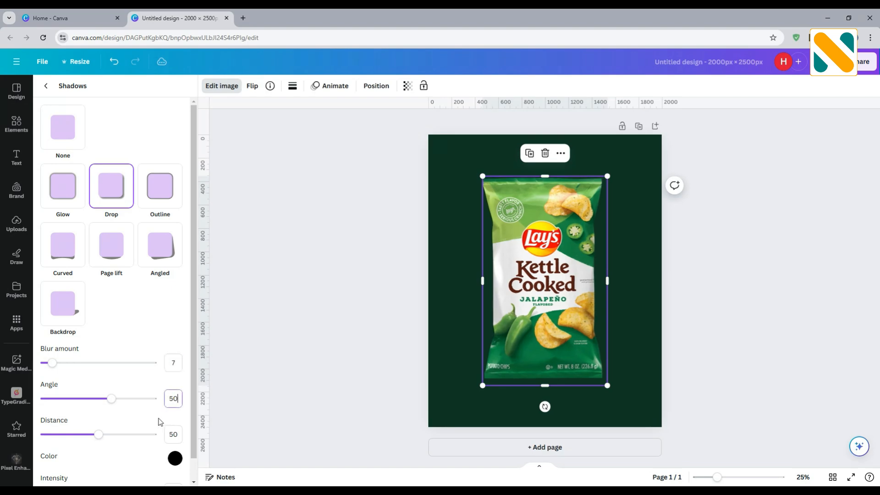
click(171, 432)
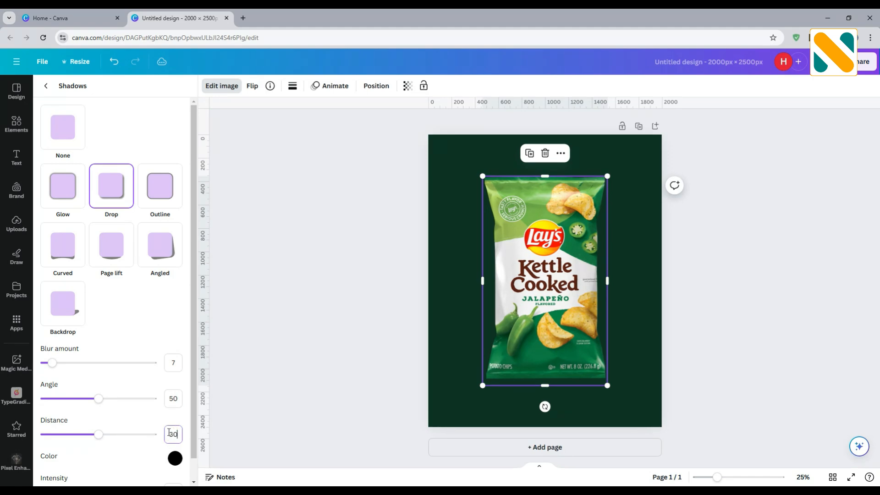
text(30)
click(159, 424)
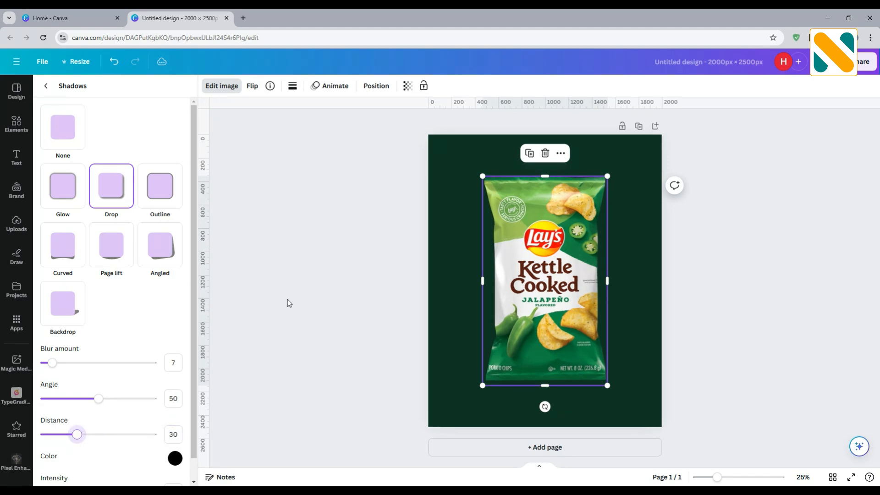
click(288, 302)
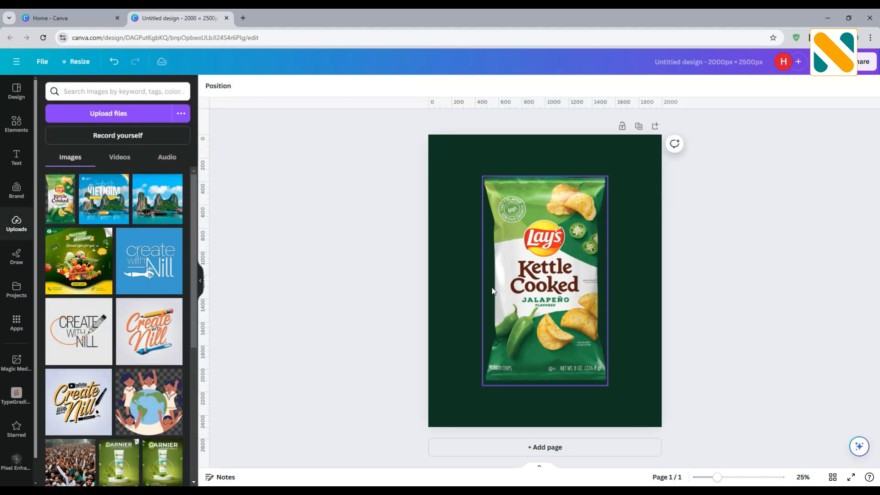
- Move the chip bag higher on the page, enlarge it to about 1099 px wide and center it horizontally
drag(529, 290, 529, 275)
drag(607, 370, 611, 377)
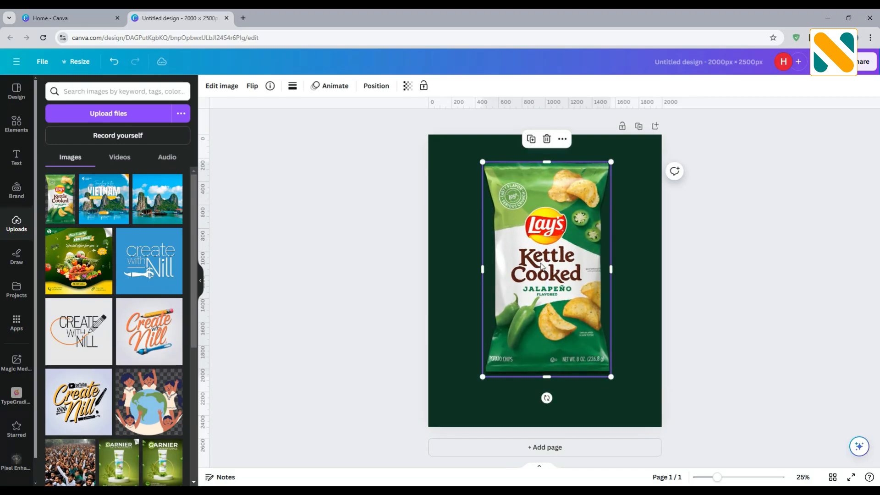
drag(544, 266, 541, 262)
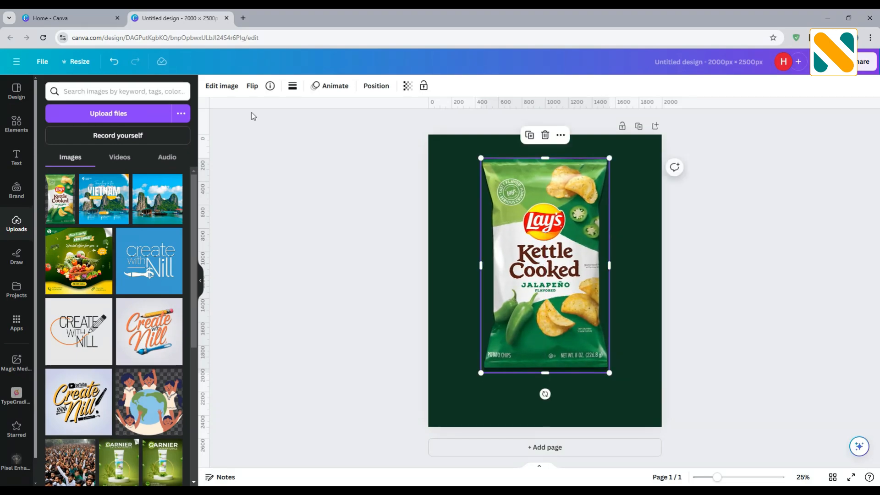
- Set the chip bag image's white balance temperature to 20
click(221, 86)
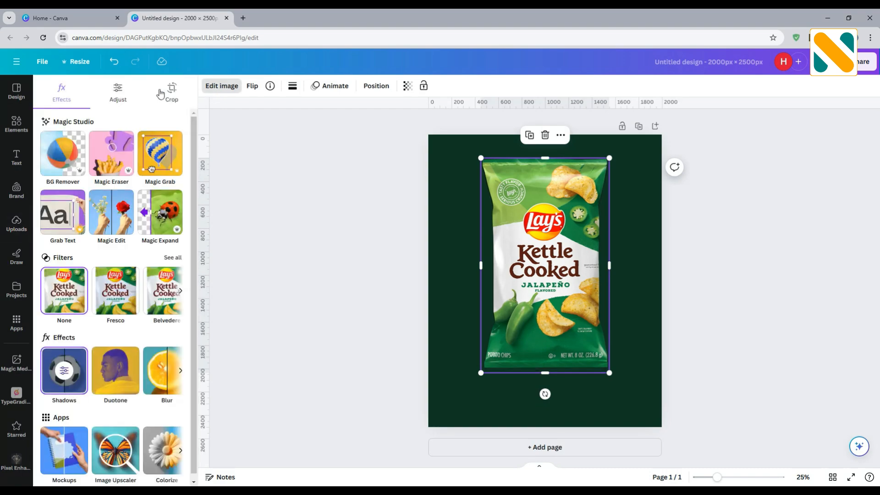
click(119, 94)
click(177, 224)
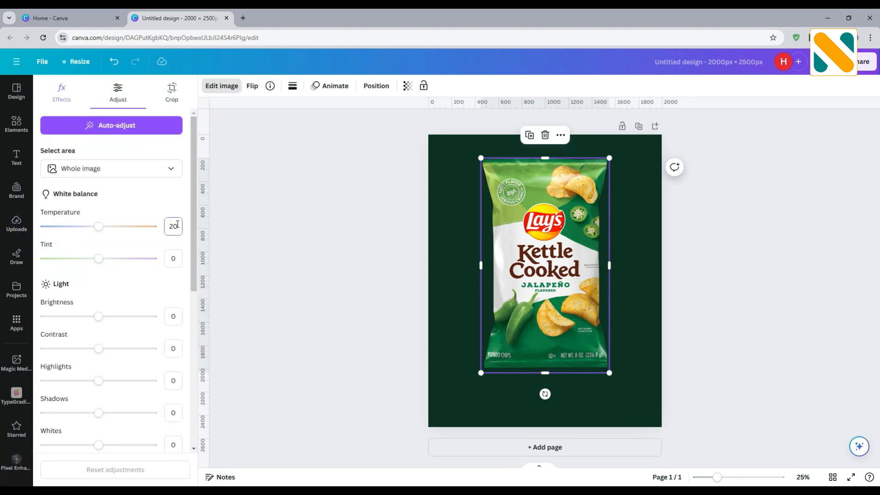
key(Return)
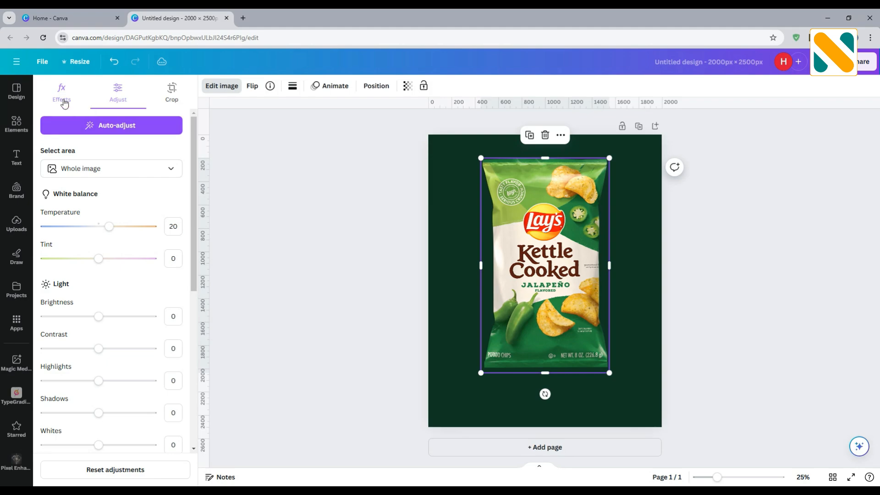
- Apply the Fresco filter to the chip bag image
click(64, 103)
click(114, 291)
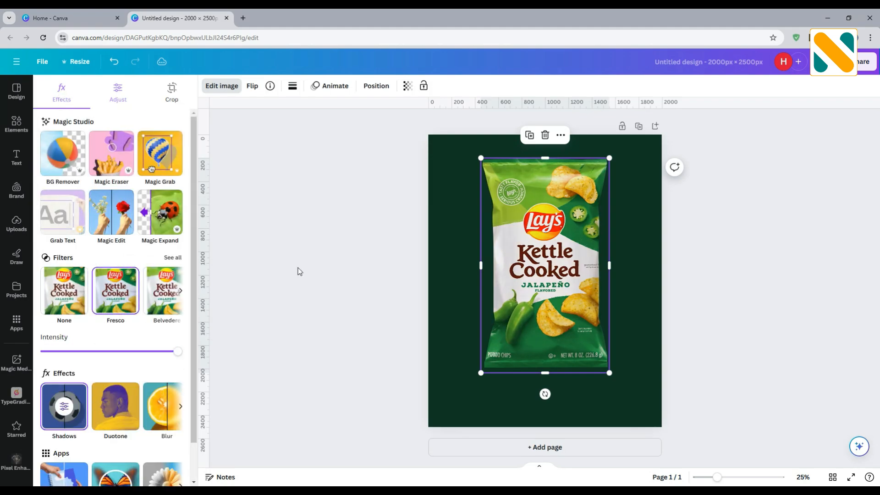
click(322, 255)
click(322, 254)
- Duplicate the chip bag and place the copy directly below the original, aligned to the page's vertical center line
click(581, 251)
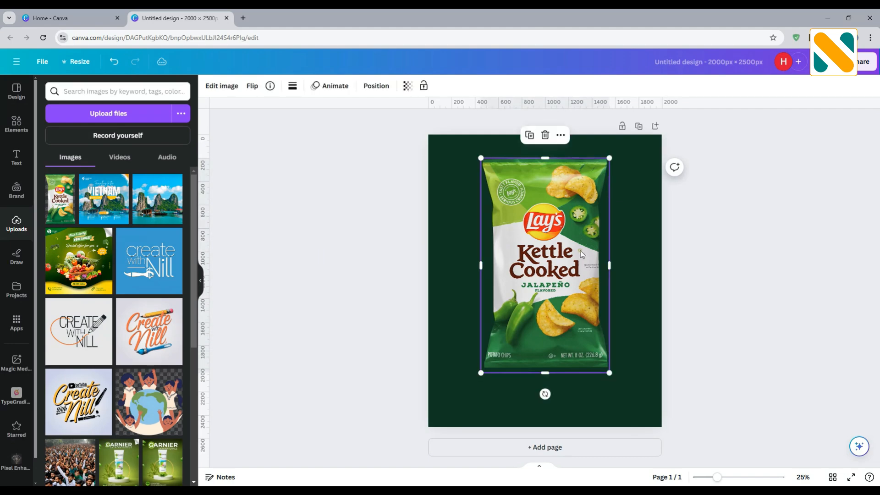
click(529, 136)
drag(542, 246, 541, 315)
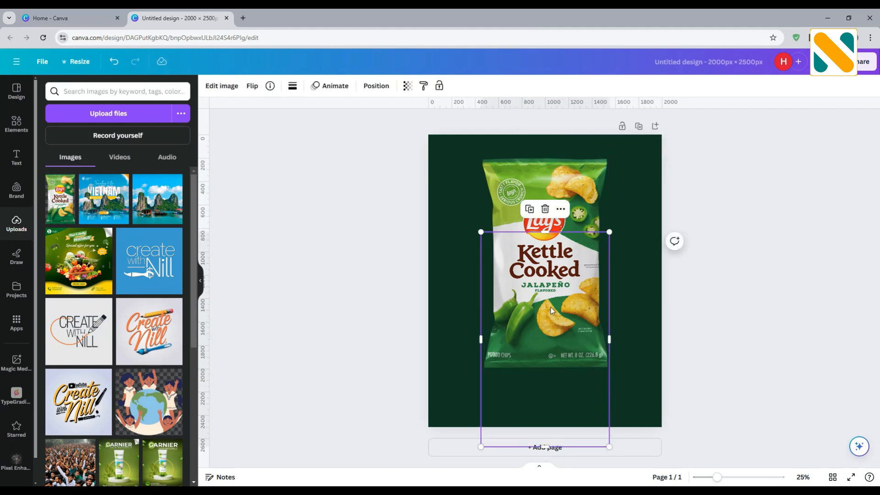
drag(551, 299, 552, 431)
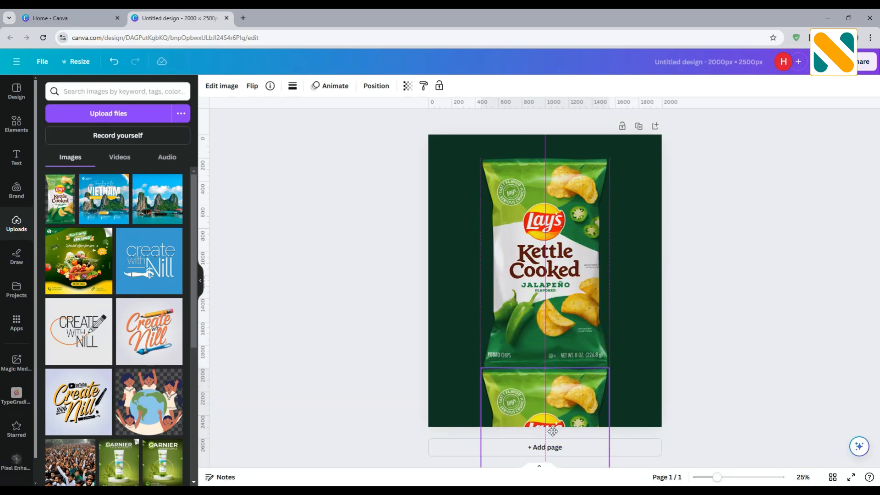
- Flip the lower chip bag copy vertically and move it up against the original bag's bottom edge
click(251, 86)
click(257, 129)
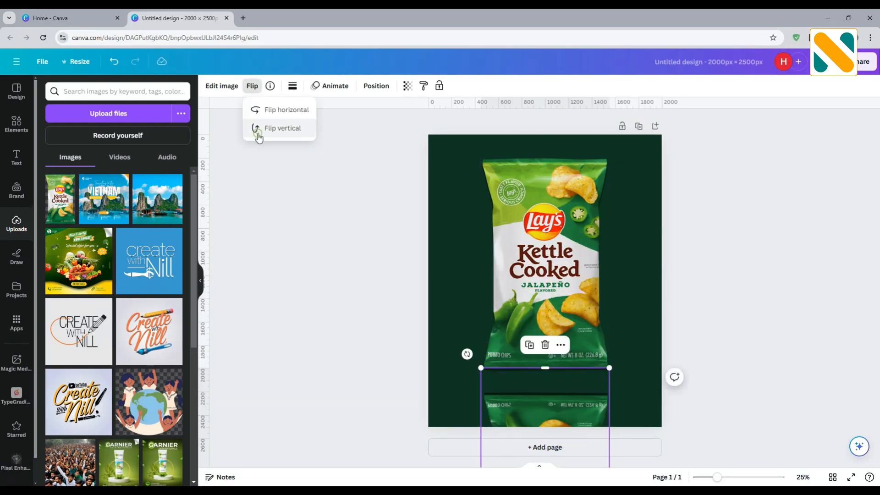
drag(523, 398, 522, 393)
- Send the flipped copy behind the original chip bag and set its transparency to 20 as a reflection
click(375, 85)
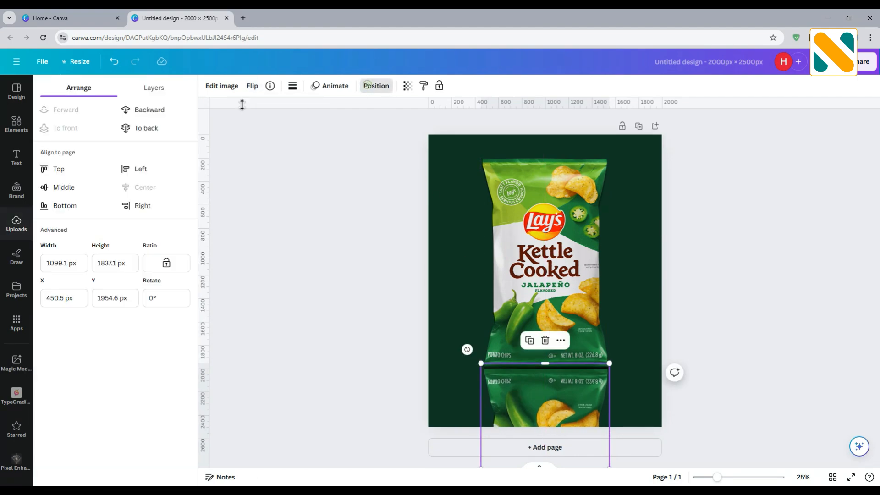
click(168, 113)
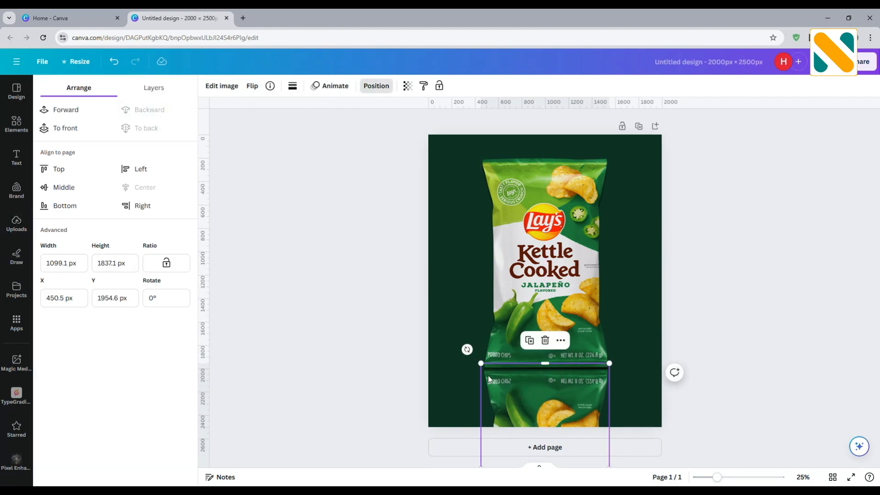
drag(513, 393, 513, 394)
click(408, 86)
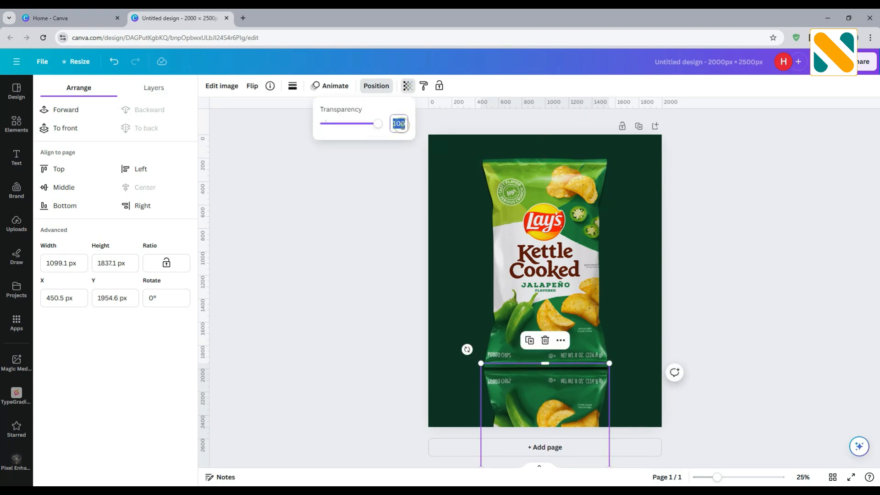
key(Return)
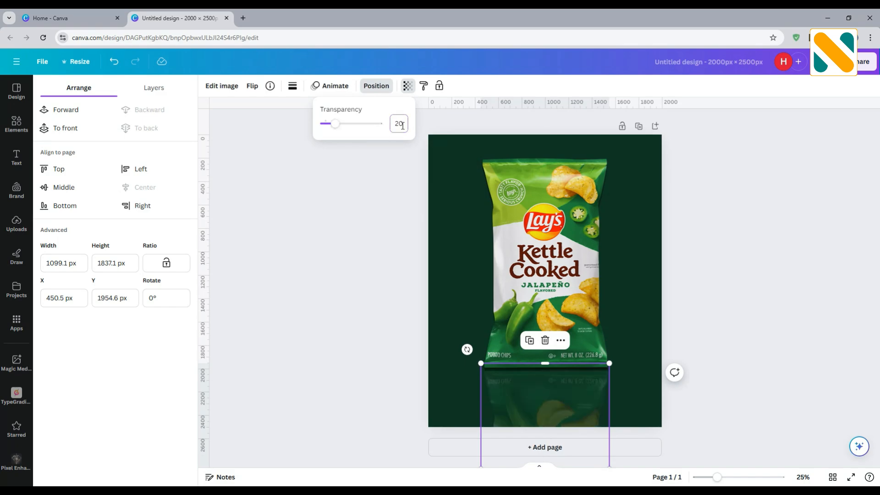
click(398, 269)
click(399, 272)
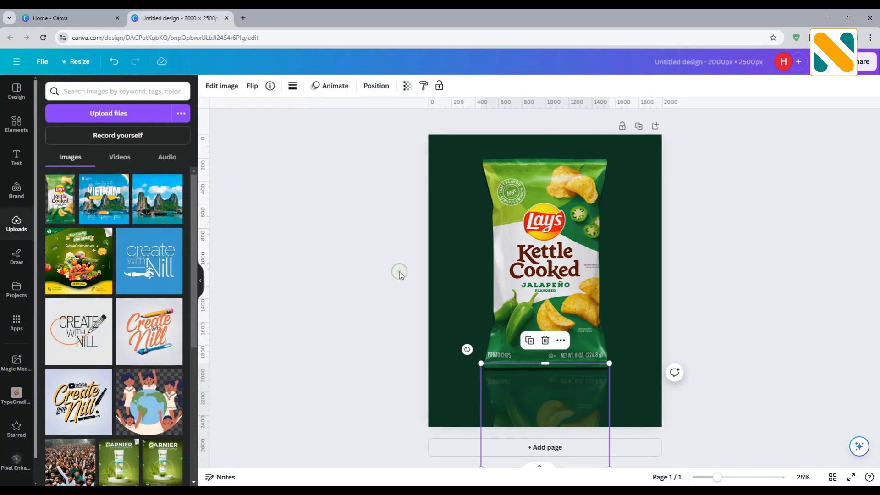
- Search the graphic elements for "shadow" and add the small soft elliptical shadow graphic to the poster
click(17, 123)
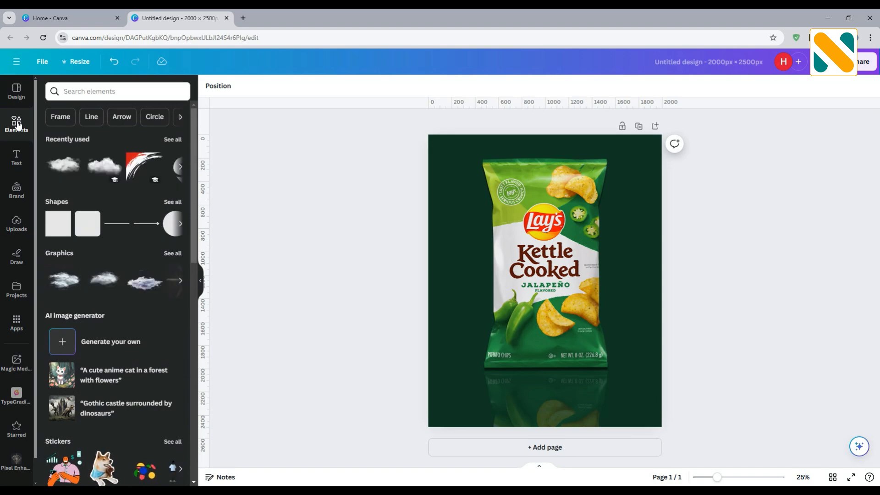
click(117, 90)
text(shadow)
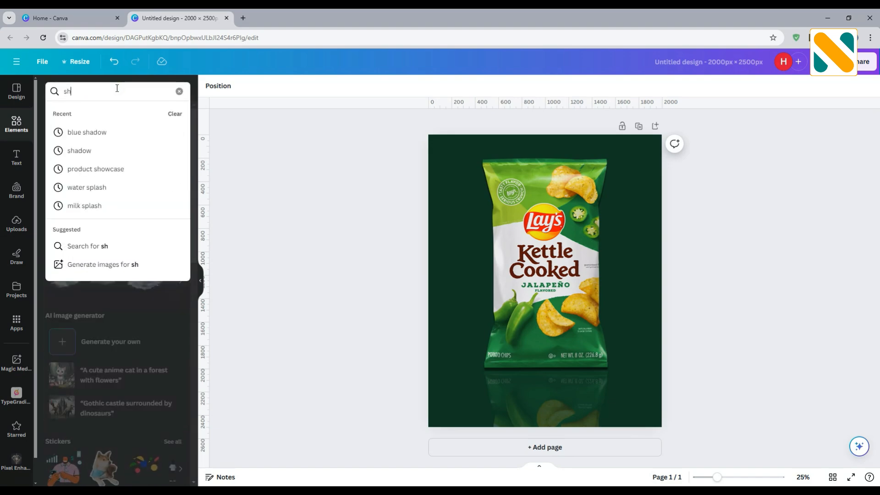
key(Return)
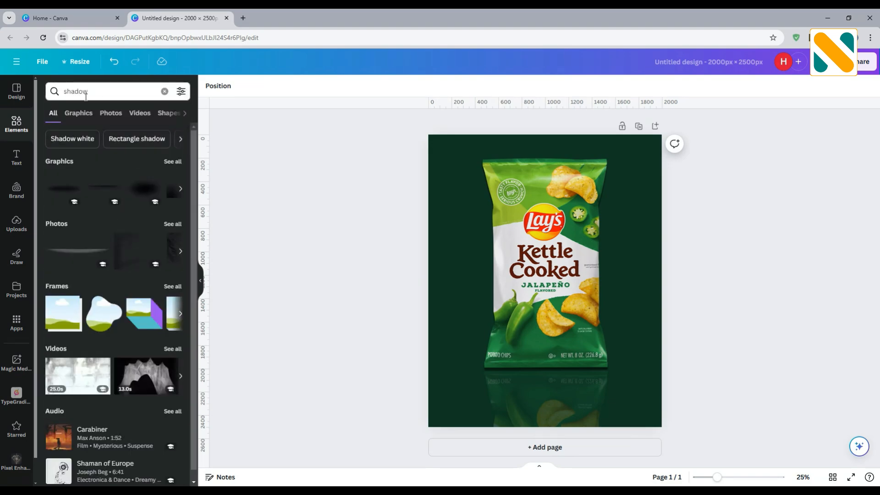
click(76, 113)
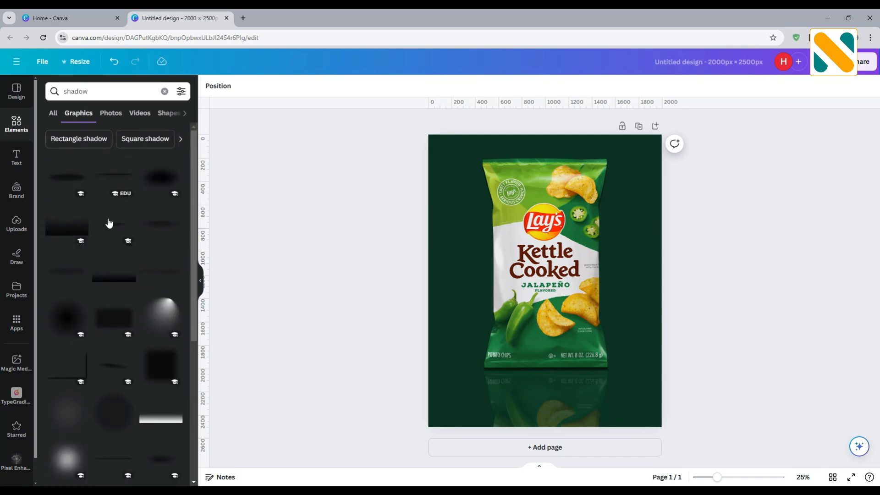
click(114, 227)
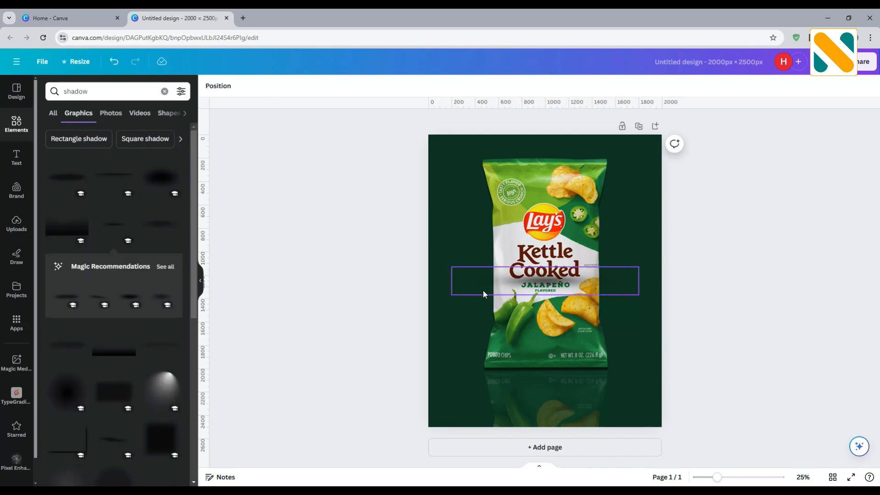
- Enlarge the shadow to about 4262 × 634 px across the page's lower middle and send it behind the chip bag
drag(454, 297, 372, 307)
drag(640, 308, 782, 328)
drag(673, 295, 623, 292)
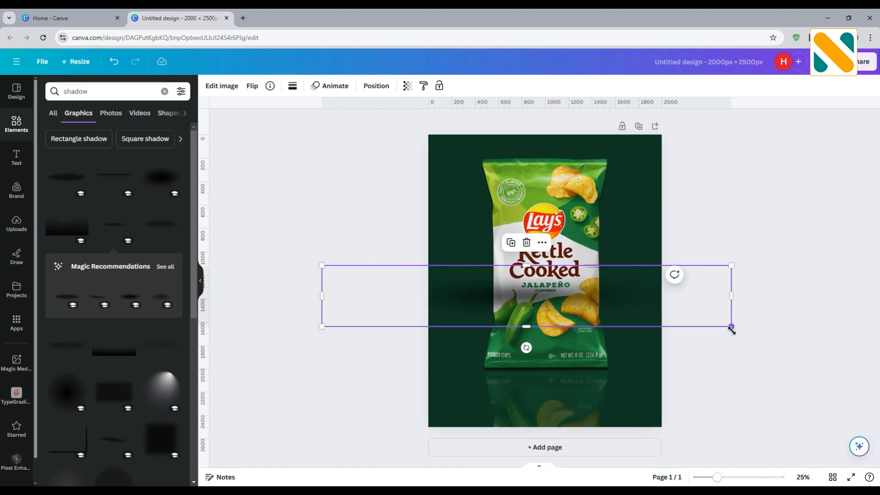
drag(731, 329, 820, 340)
drag(624, 307, 608, 306)
click(376, 85)
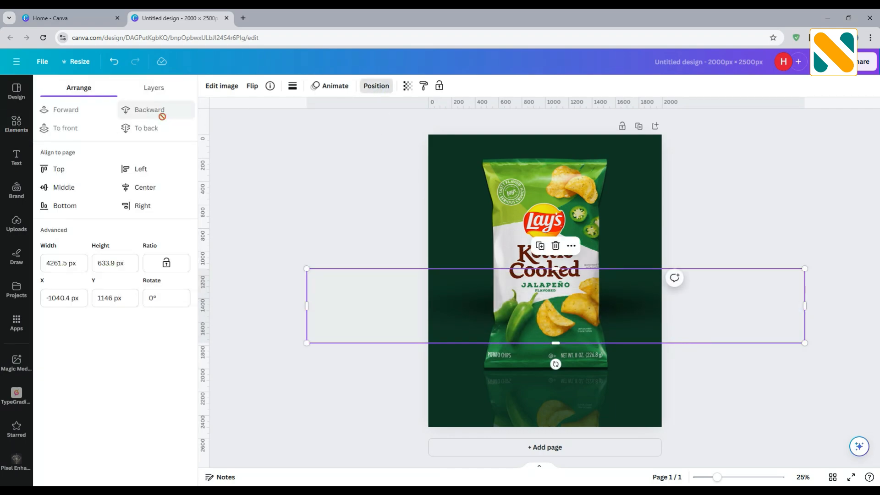
click(162, 116)
click(277, 168)
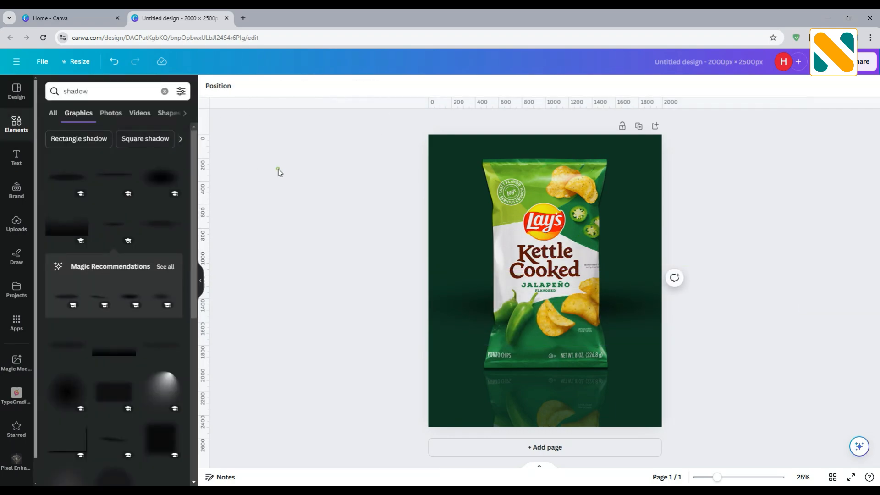
- Search the graphics for "green glow" and add the round yellow-green glow to the poster
click(105, 91)
text(gr)
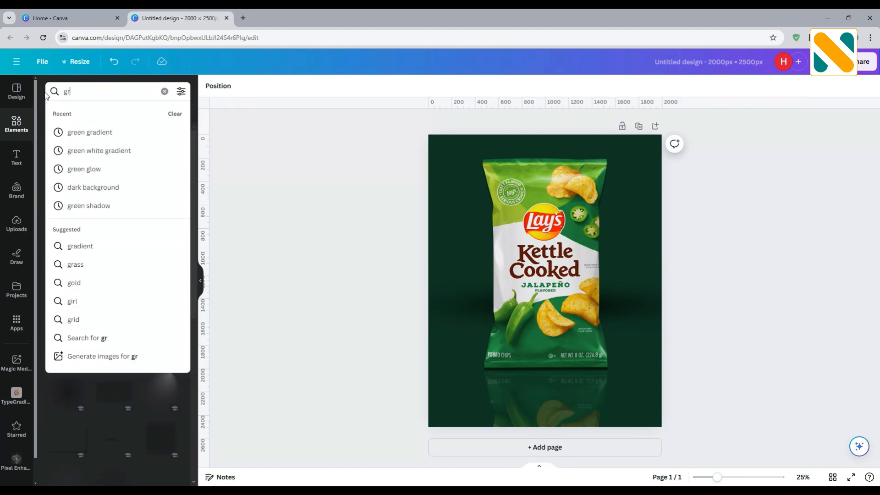
text(een glow)
key(Return)
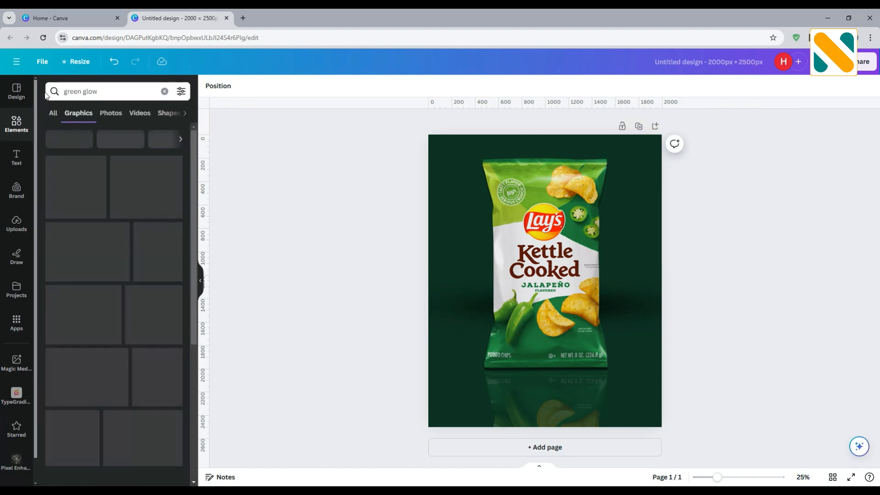
click(114, 224)
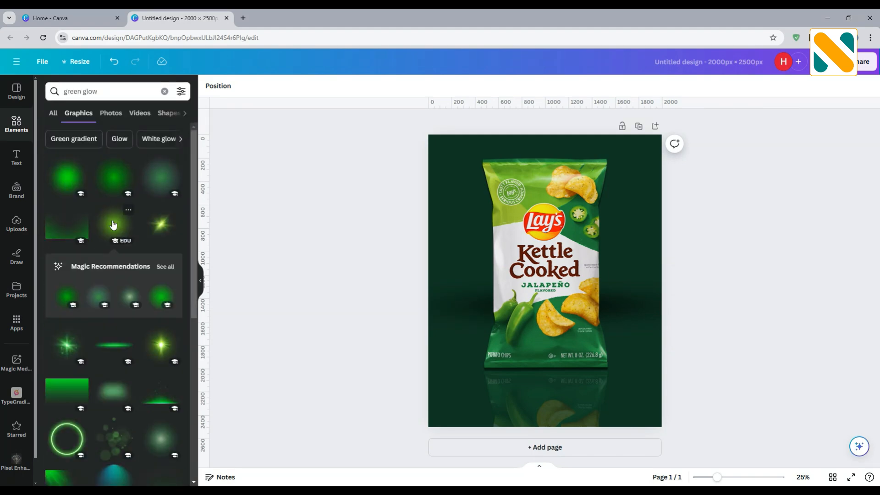
- Enlarge the glow to about 3154 px square, centered horizontally on the page, and send it behind the chip bag
drag(641, 376, 721, 457)
drag(449, 189, 349, 101)
drag(527, 280, 536, 281)
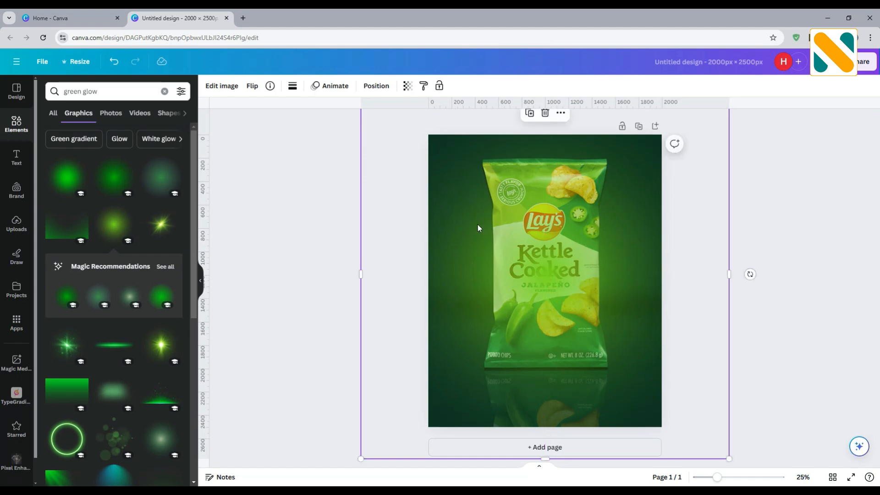
click(381, 86)
click(173, 114)
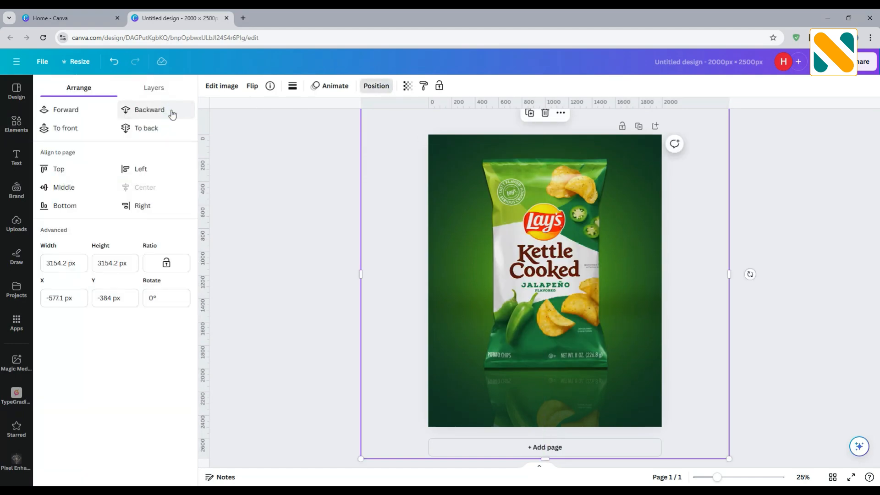
- Set the green glow's white balance temperature to 100
click(222, 87)
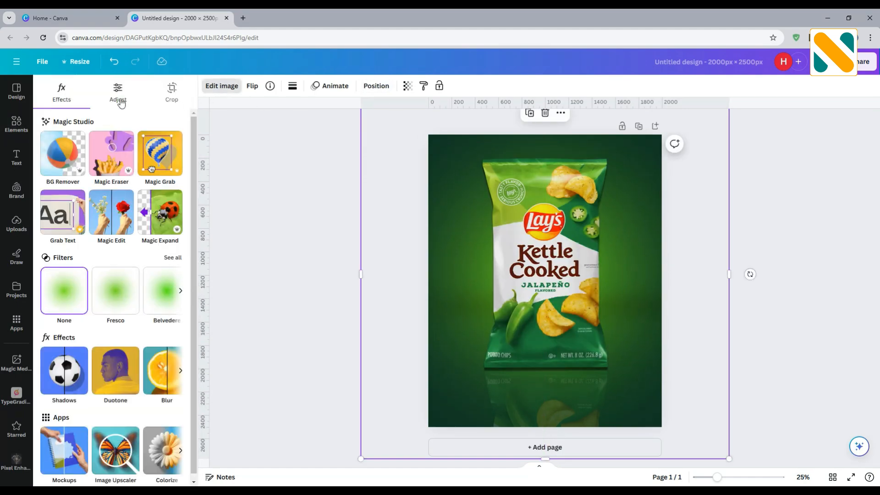
click(118, 94)
drag(101, 226, 194, 229)
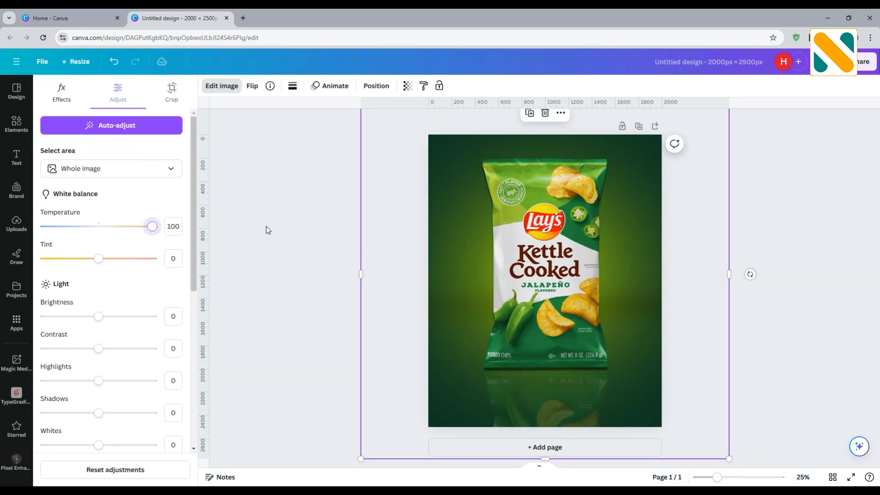
key(Escape)
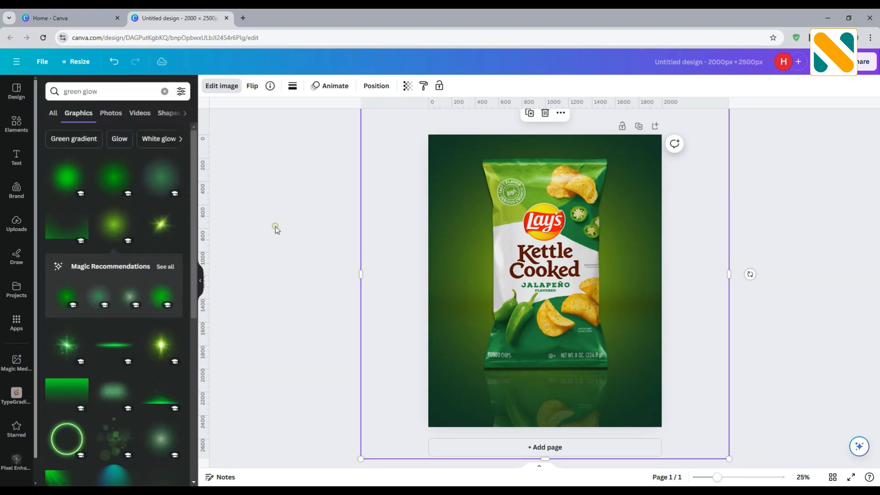
- Send the green glow backward so it sits behind the wide horizontal shadow
click(376, 94)
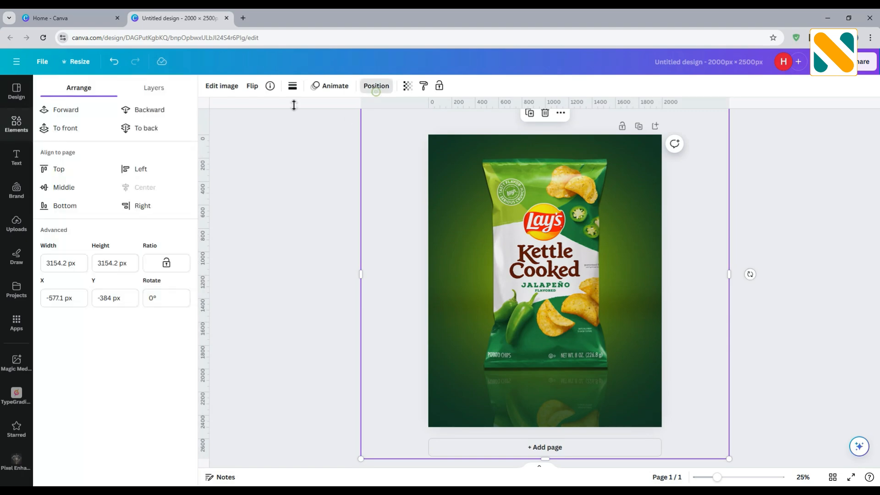
click(153, 109)
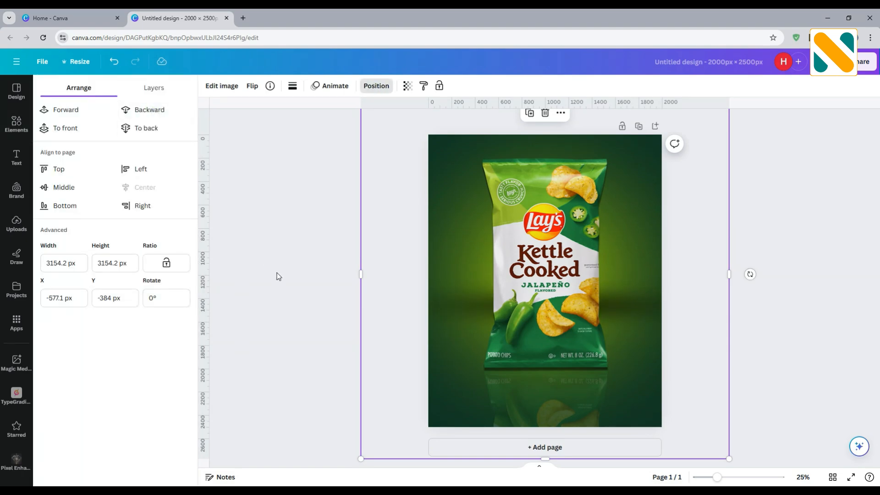
key(Escape)
key(Escape)
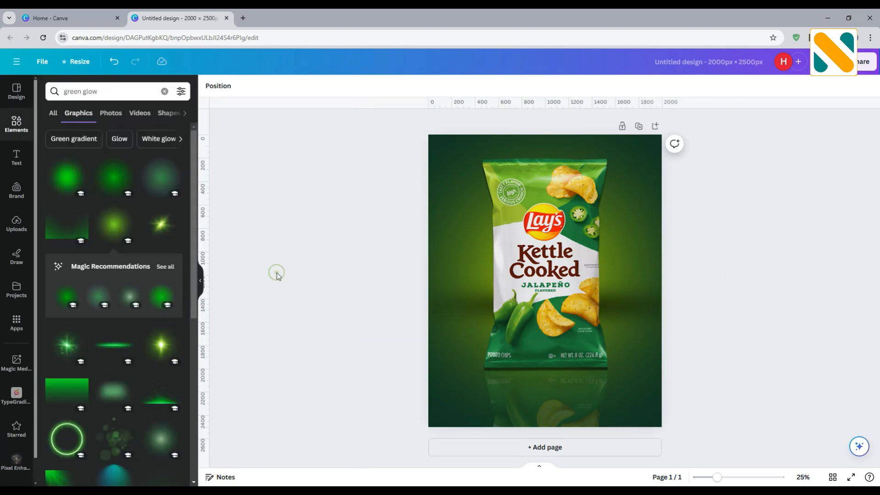
- Set the transparency of the wide horizontal shadow behind the chip bag to 50
click(455, 307)
click(407, 86)
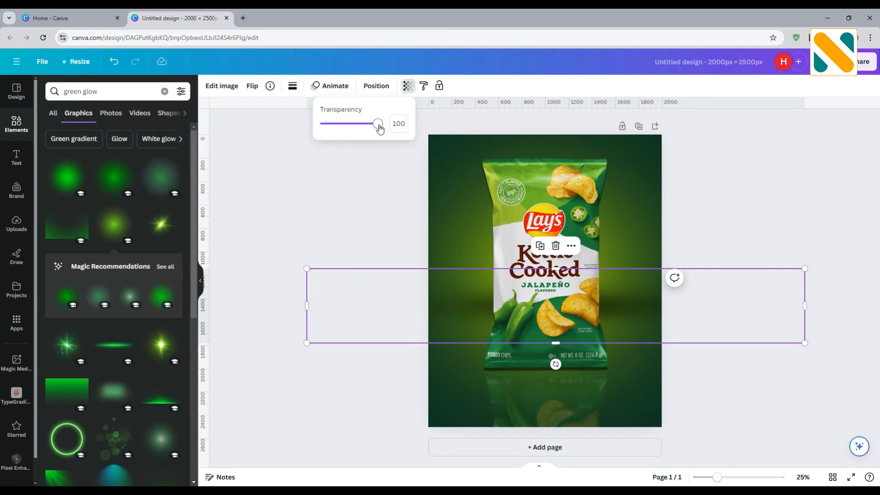
drag(378, 124, 352, 128)
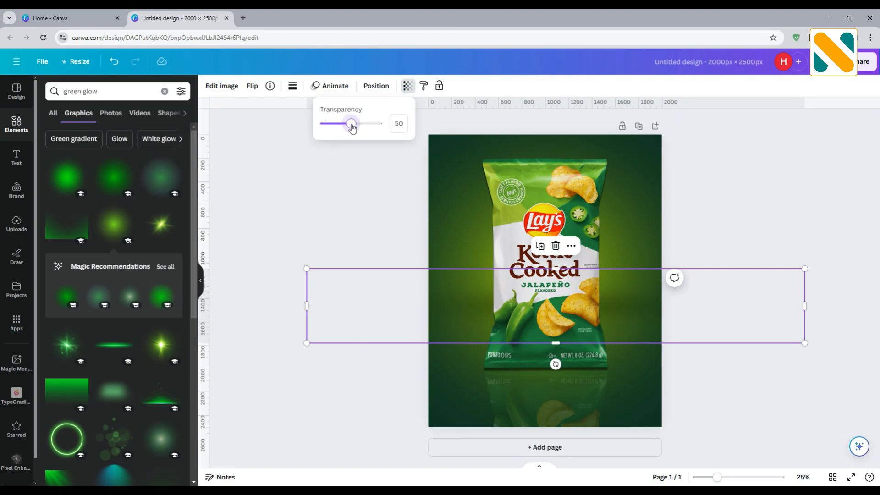
click(378, 209)
click(378, 209)
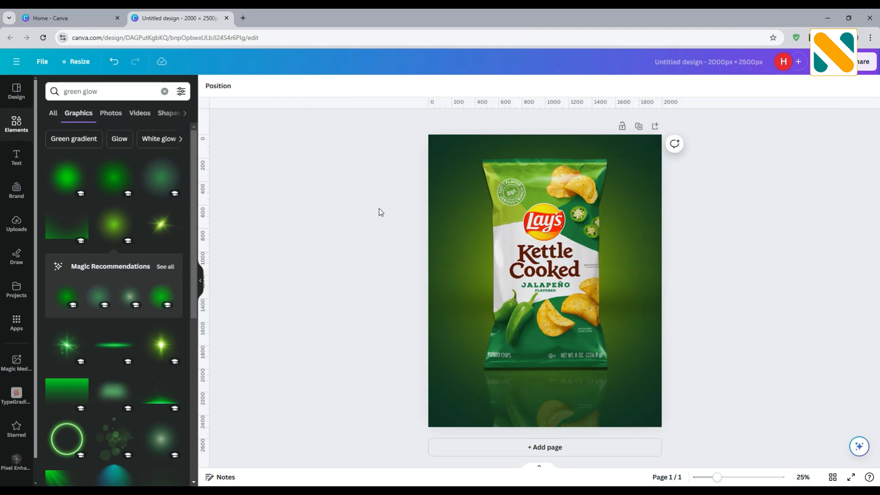
- Search the graphics for "green chilli" and add the pile of whole green chillies to the poster
triple_click(110, 92)
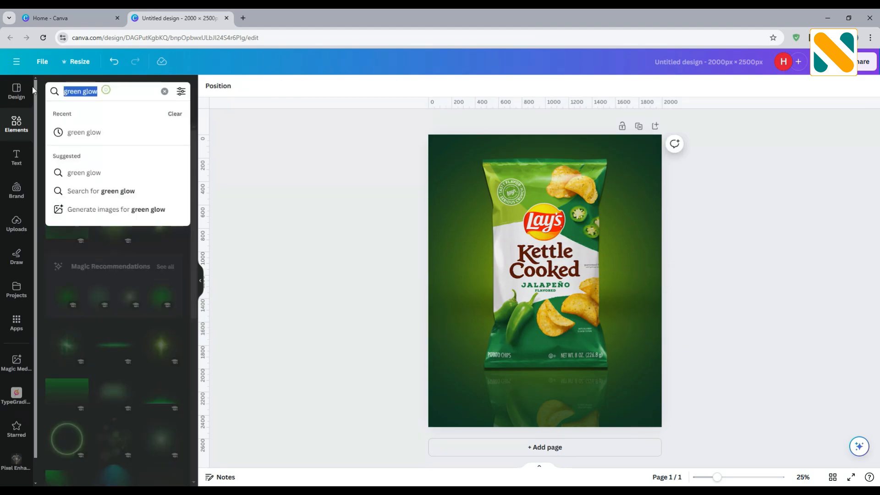
text(green )
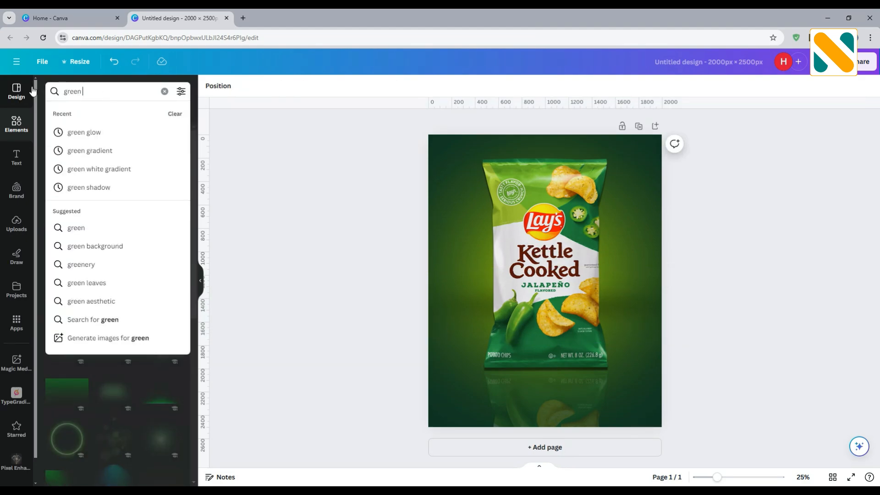
text(chilli)
key(Return)
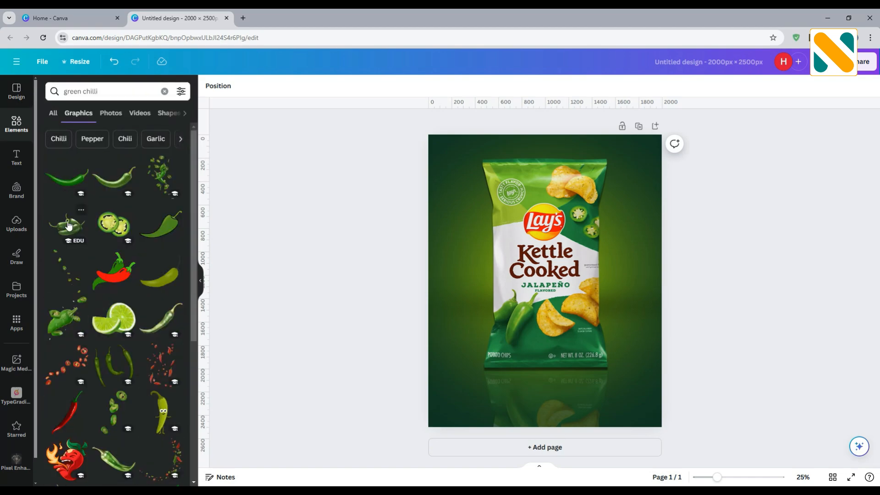
click(68, 225)
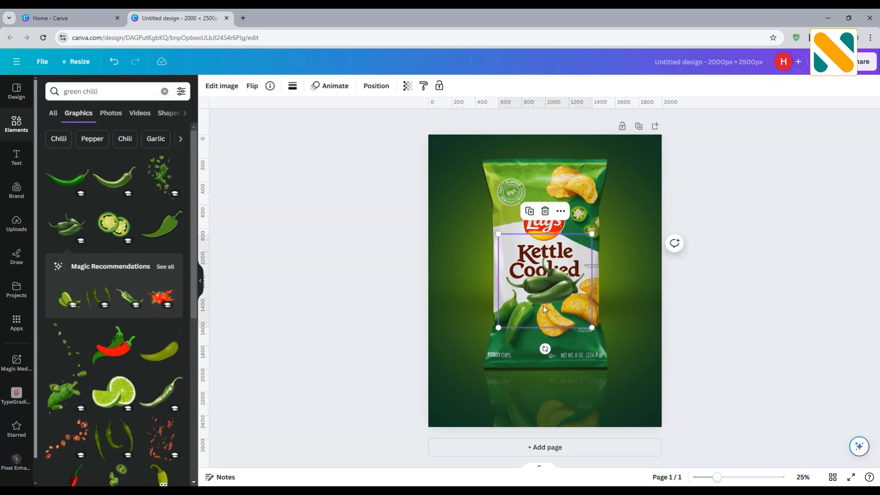
- Place the chilli pile in the poster's lower-left corner, rotated slightly clockwise and enlarged to overlap the reflection's left edge
drag(543, 306, 483, 414)
drag(535, 338, 519, 354)
drag(500, 403, 488, 399)
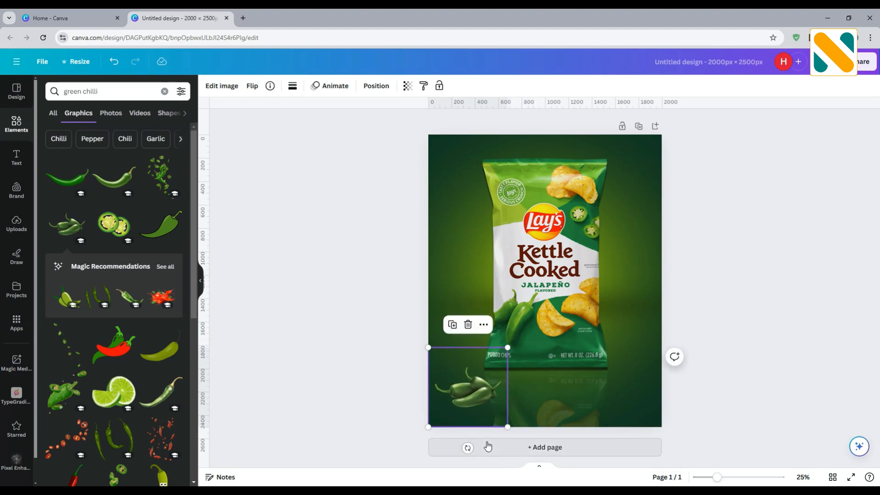
drag(467, 447, 454, 404)
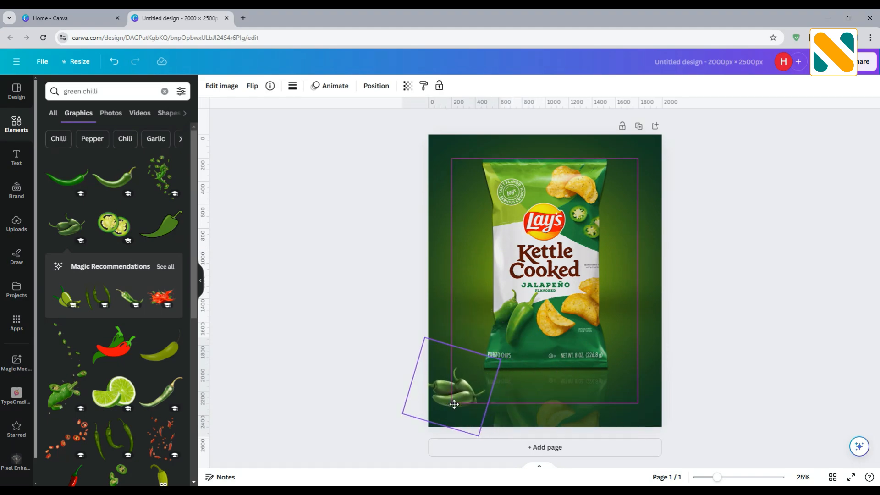
drag(501, 360, 559, 355)
drag(492, 387, 486, 399)
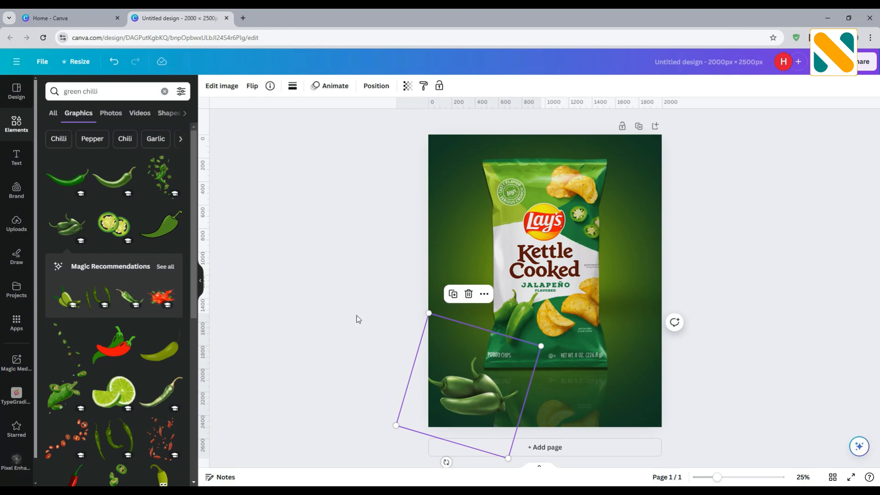
- Add the sliced green chilli graphic at about 302 px square and tuck it behind the upper left of the chilli pile
click(119, 222)
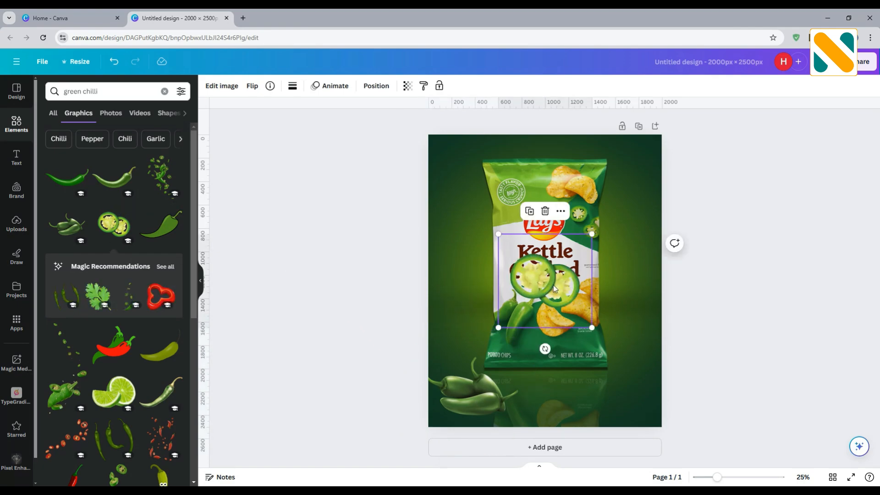
drag(557, 288, 463, 328)
drag(423, 285, 463, 349)
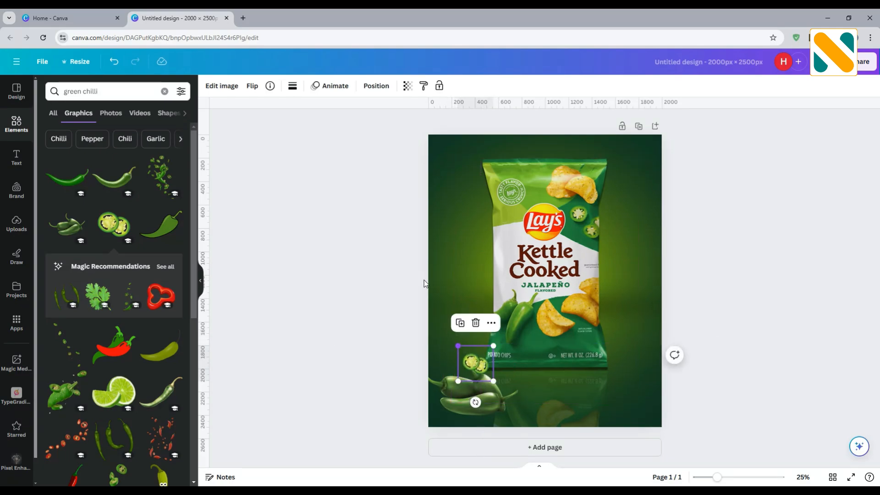
click(377, 87)
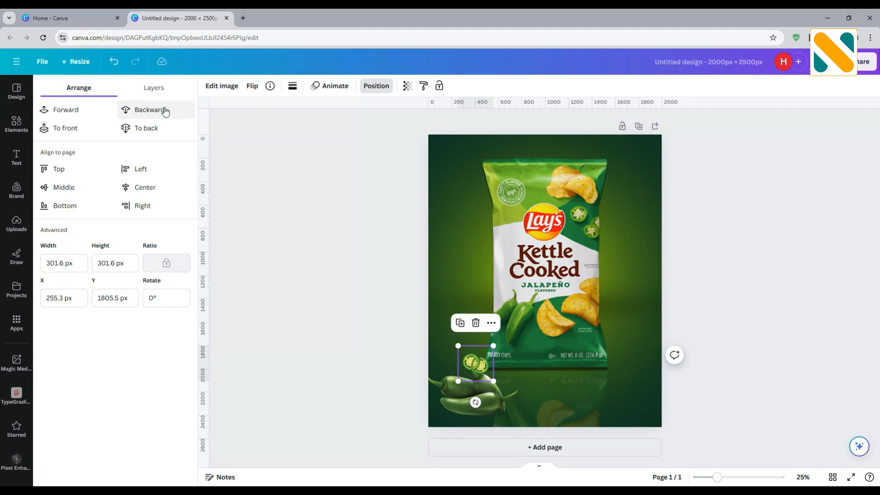
drag(480, 374, 465, 377)
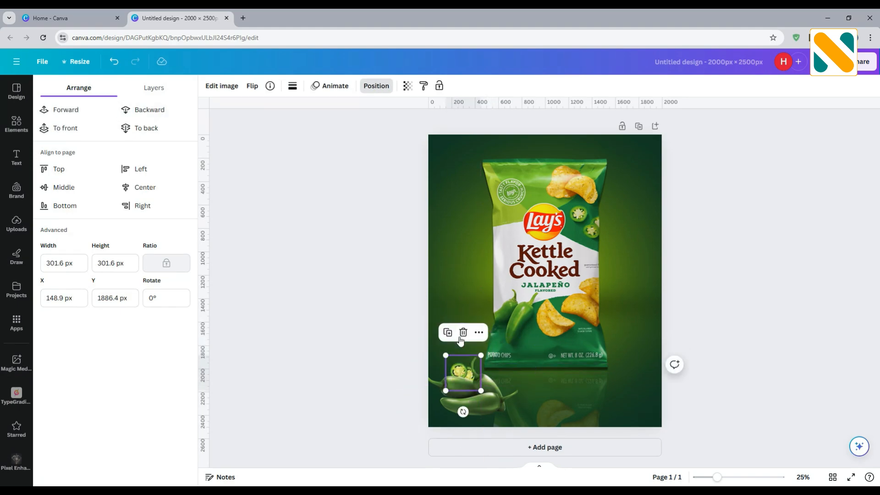
- Duplicate the chilli slices, rotate the copy to 63°, and place it just above and behind the original slices
click(448, 336)
drag(463, 411, 475, 369)
drag(475, 367, 474, 366)
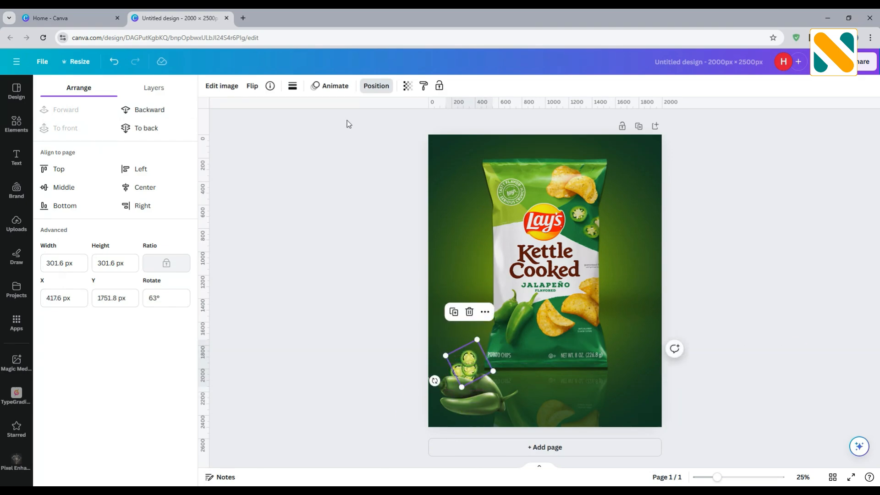
click(153, 110)
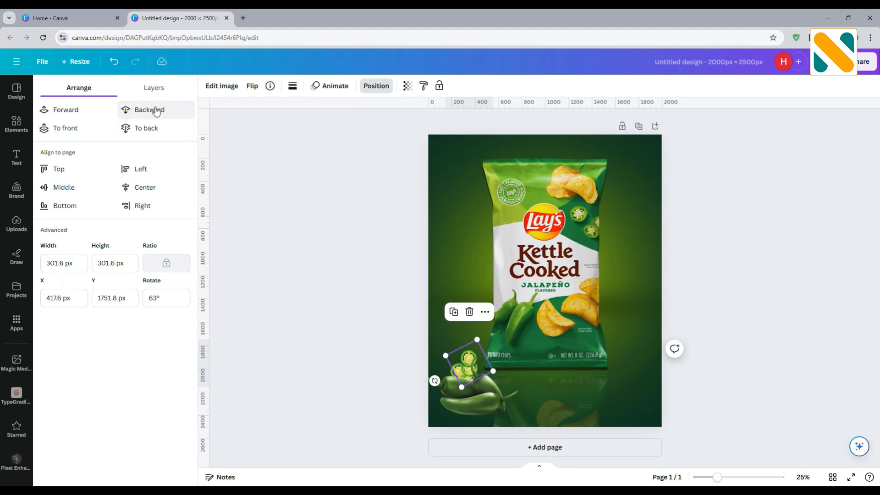
- Search the graphics for "shadow" and add the soft dark oval shadow to the poster
click(351, 304)
click(309, 284)
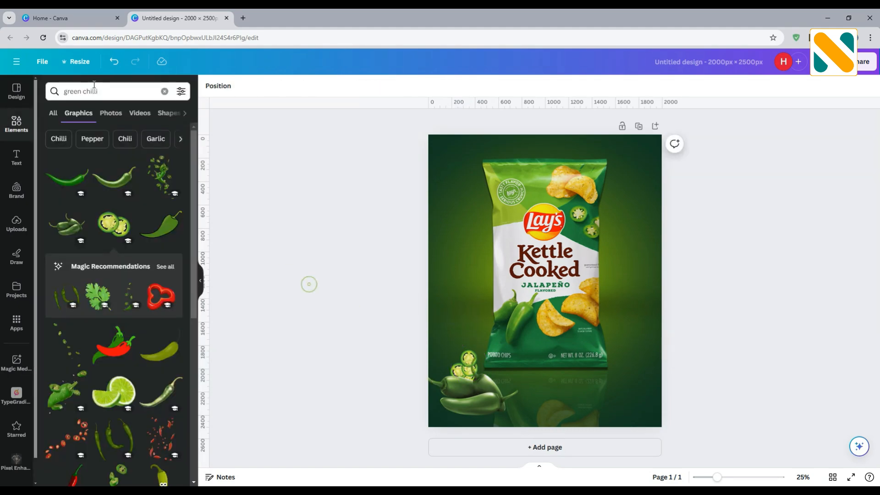
click(109, 91)
text(shadow)
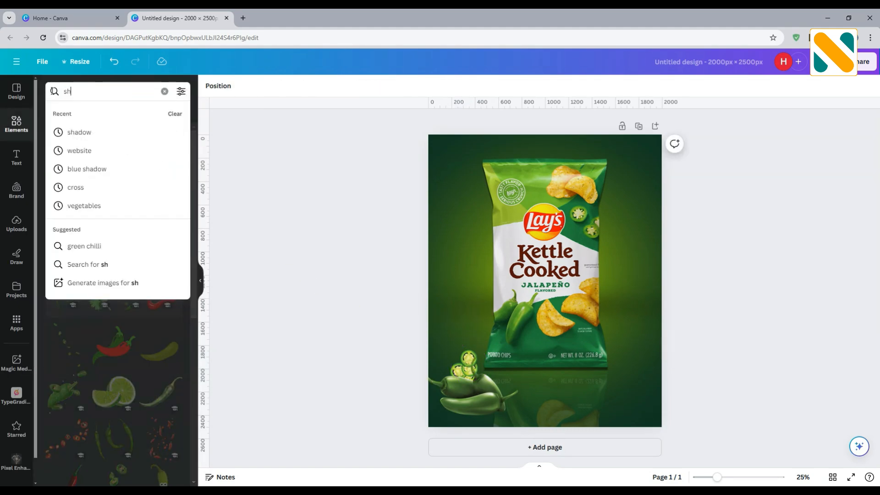
key(Return)
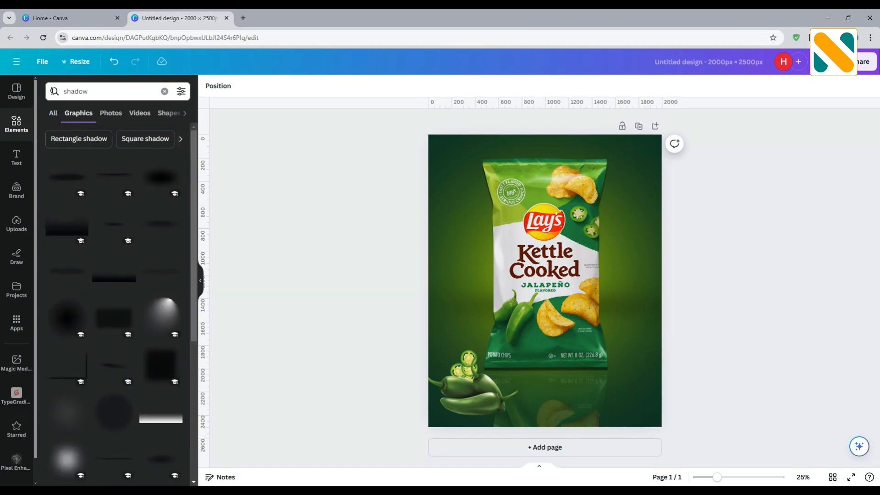
click(151, 178)
- Shrink the oval shadow to about 333 × 209 px, rotate it about 12°, lay it over the lower chilli slices, and send it backward
drag(636, 224, 481, 322)
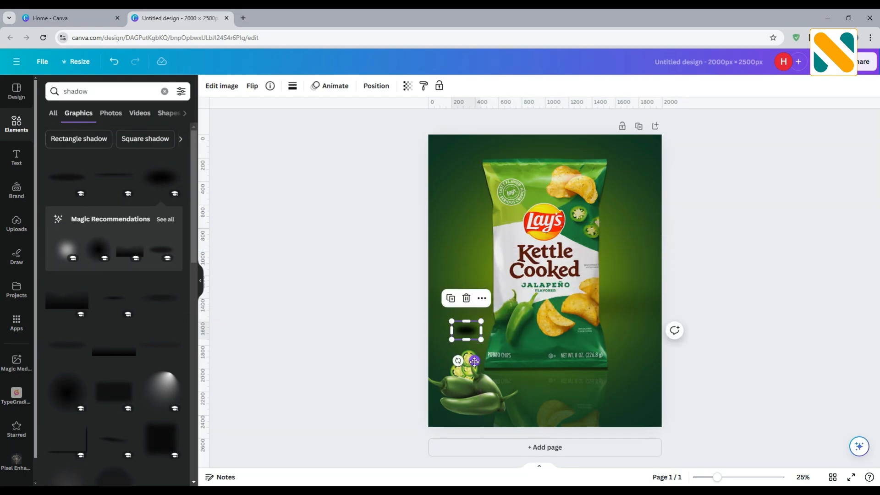
drag(474, 361, 451, 406)
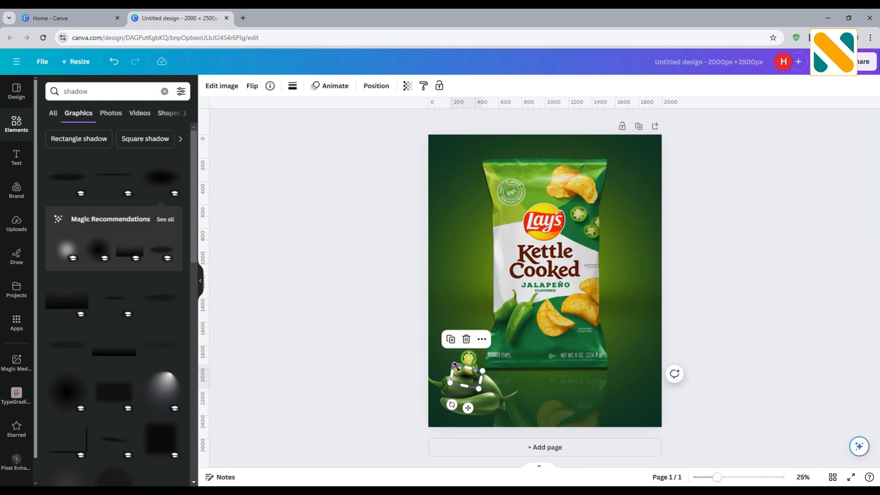
drag(453, 366, 446, 363)
drag(461, 404, 462, 411)
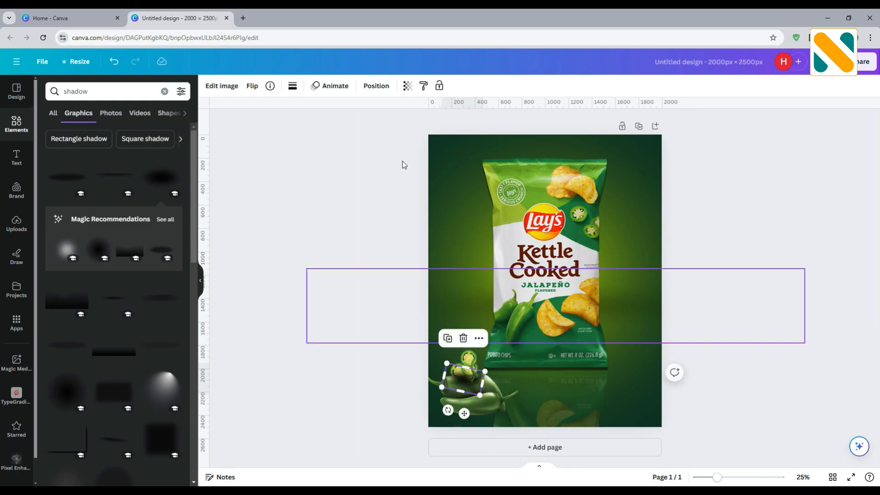
click(376, 86)
click(169, 110)
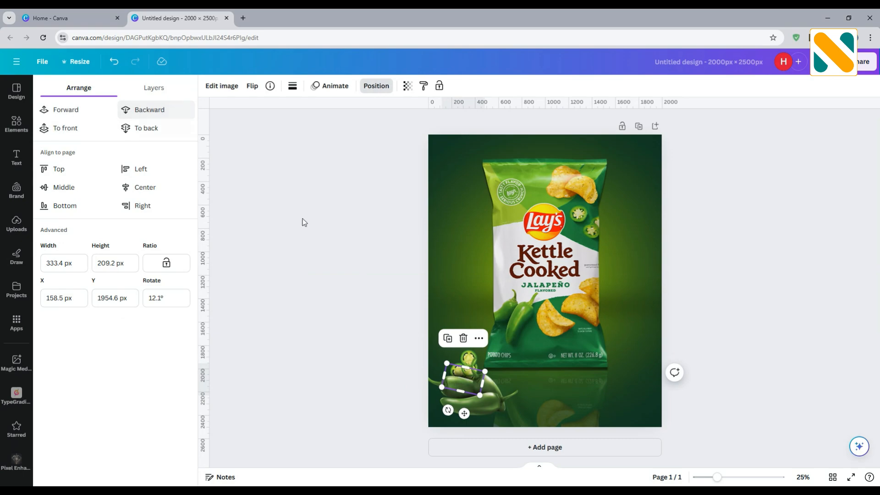
- Stretch the oval shadow upward to about 236 px high and set its transparency to 71
drag(465, 369, 465, 367)
click(407, 86)
mouse_move(375, 123)
mouse_down()
mouse_move(346, 123)
mouse_move(364, 125)
mouse_up()
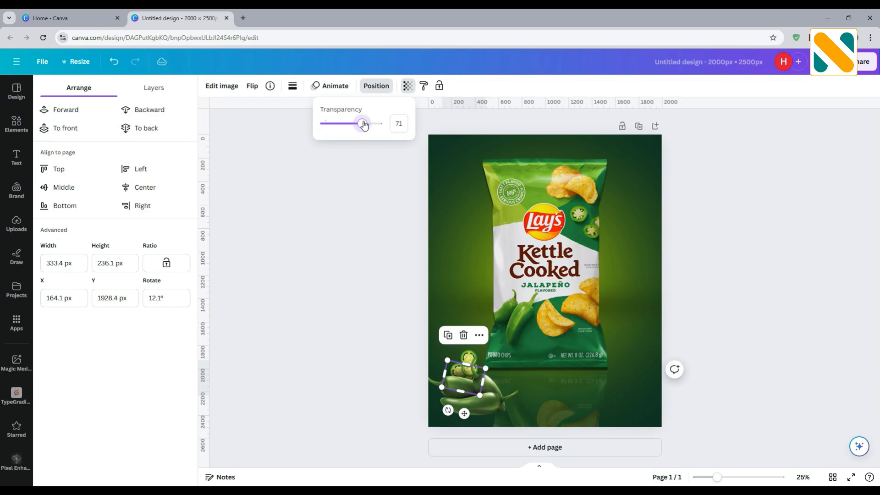
click(384, 271)
click(384, 271)
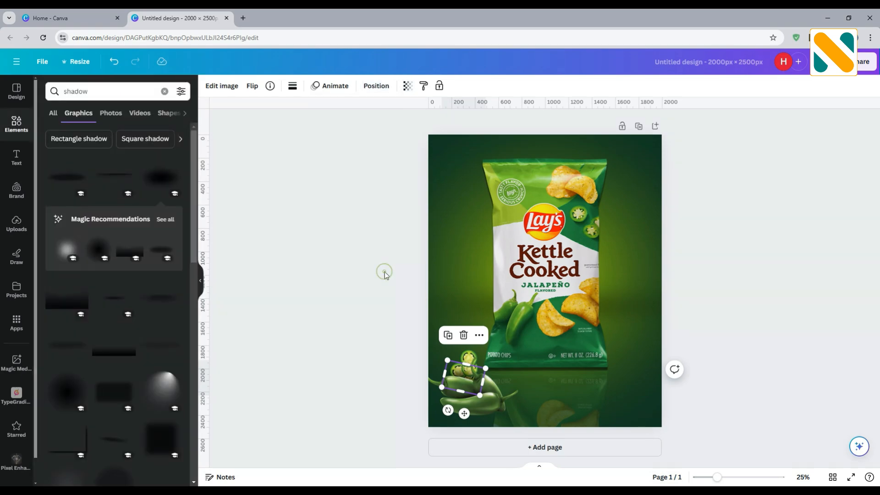
click(384, 271)
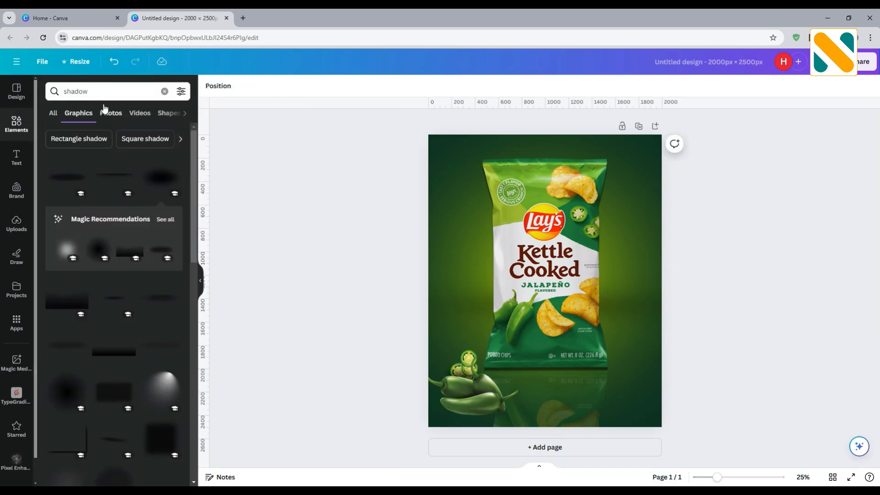
- Add the black fade-up gradient shadow and enlarge it across the poster's full width, extending slightly past its bottom edge
scroll(104, 290, down, 2)
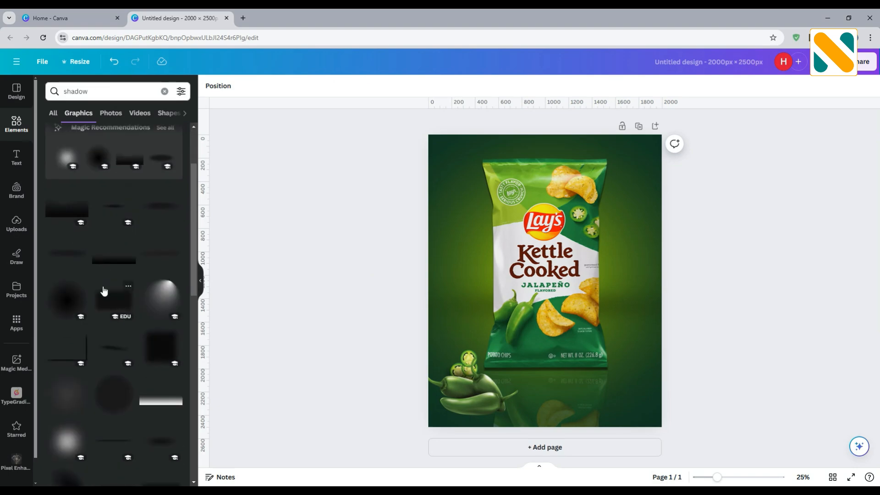
scroll(104, 290, down, 10)
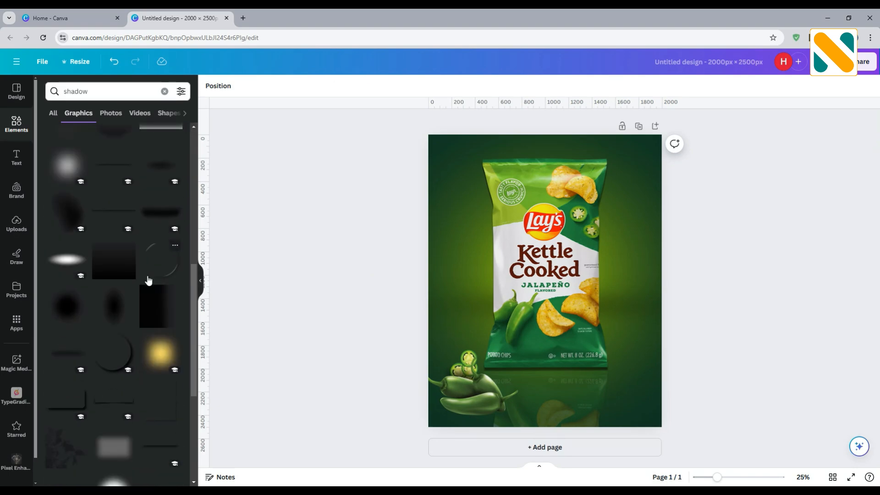
click(118, 360)
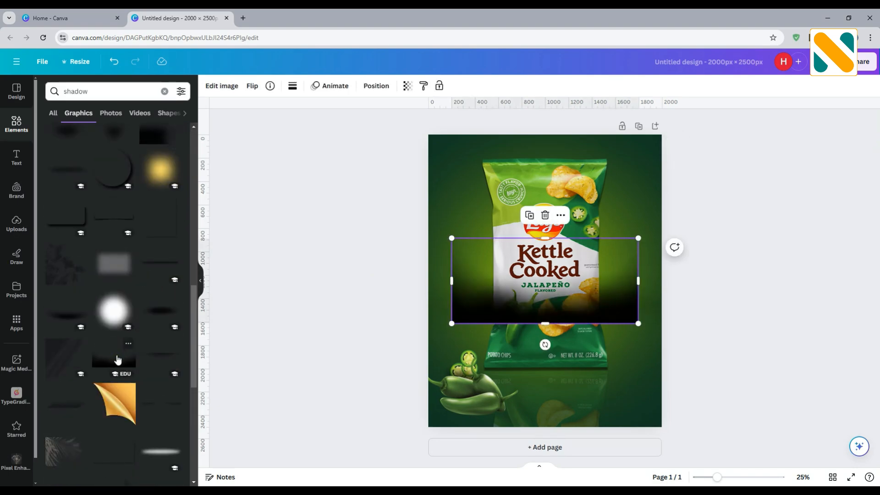
drag(571, 280, 541, 388)
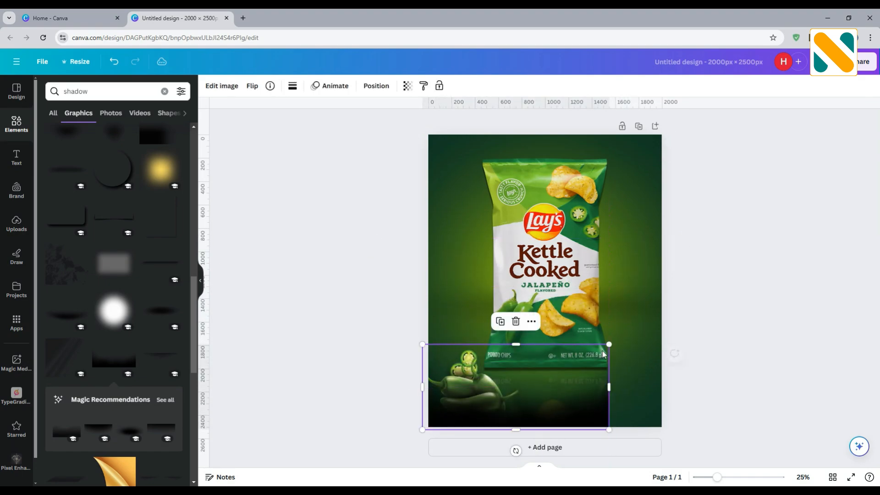
drag(610, 345, 691, 325)
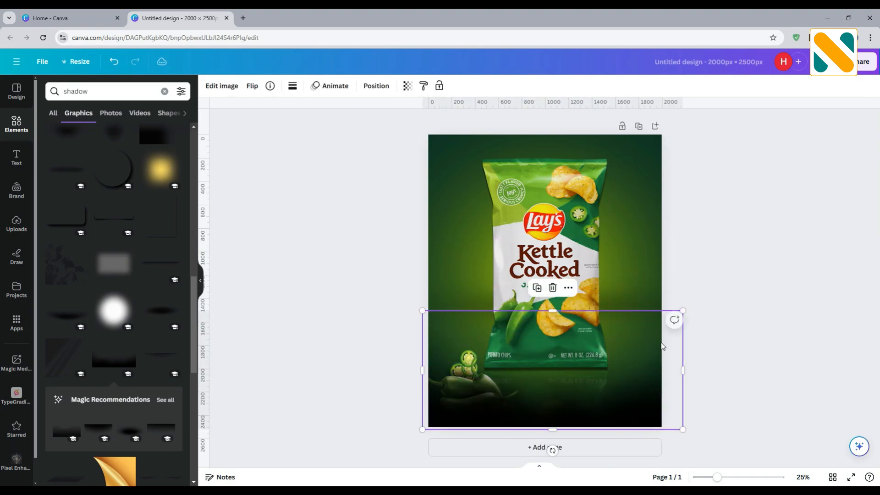
drag(637, 405, 629, 422)
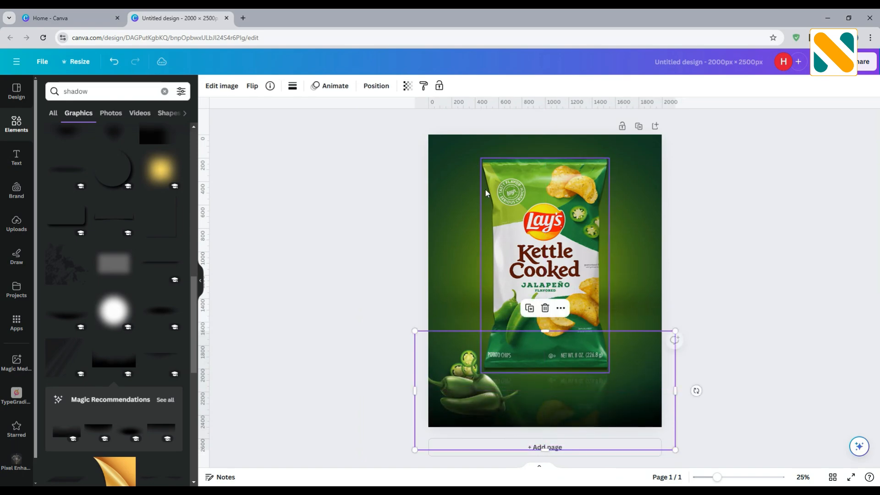
- Set the transparency of the black gradient shadow at the poster's bottom to about 41
click(407, 86)
drag(381, 124, 348, 128)
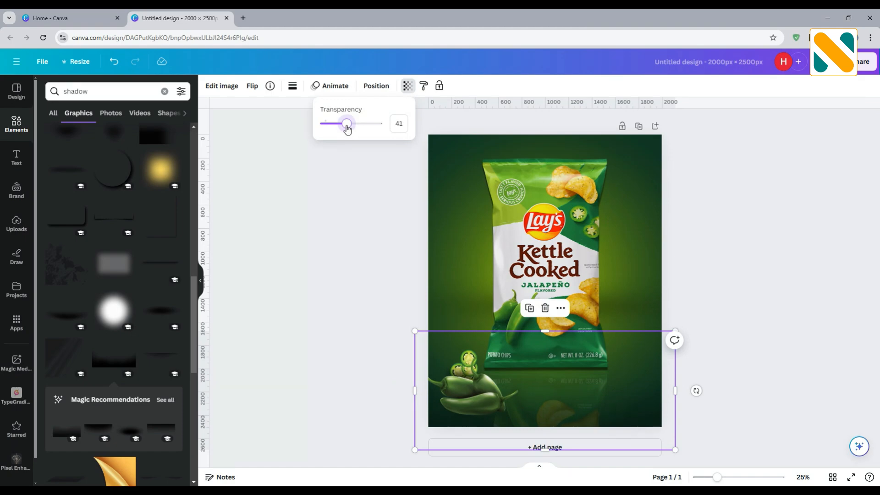
drag(347, 128, 346, 129)
click(356, 225)
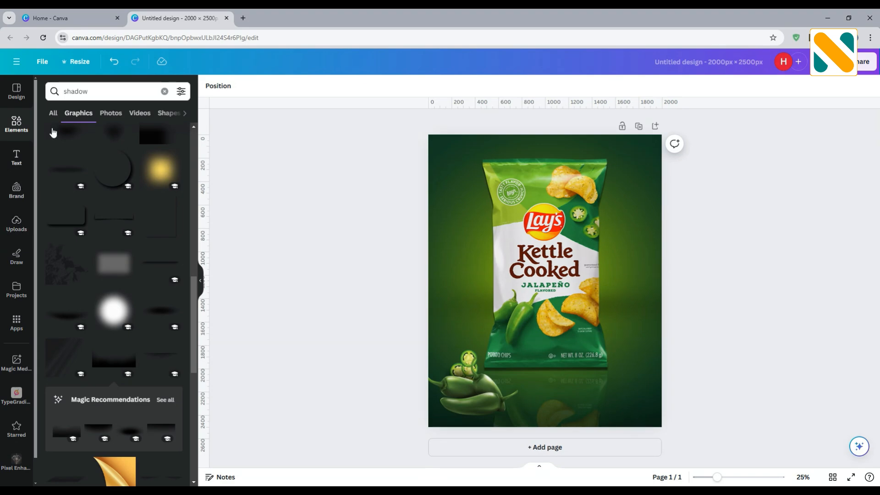
- Search the graphics for "single chips" and add the plain curved orange chip with a crescent shape
click(49, 91)
text(si)
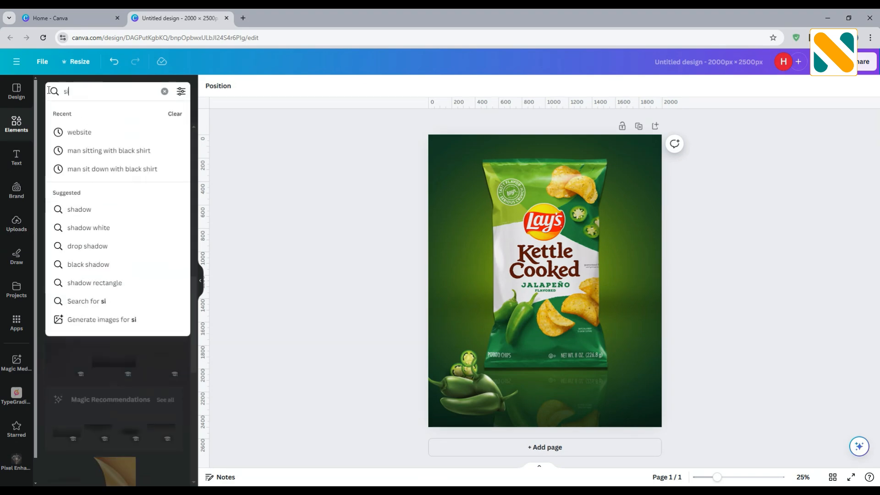
text(ngle chip)
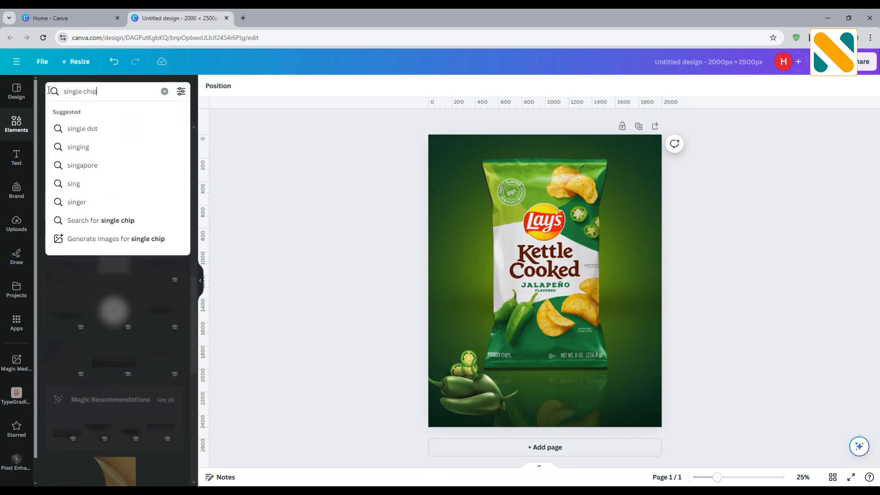
text(s)
key(Return)
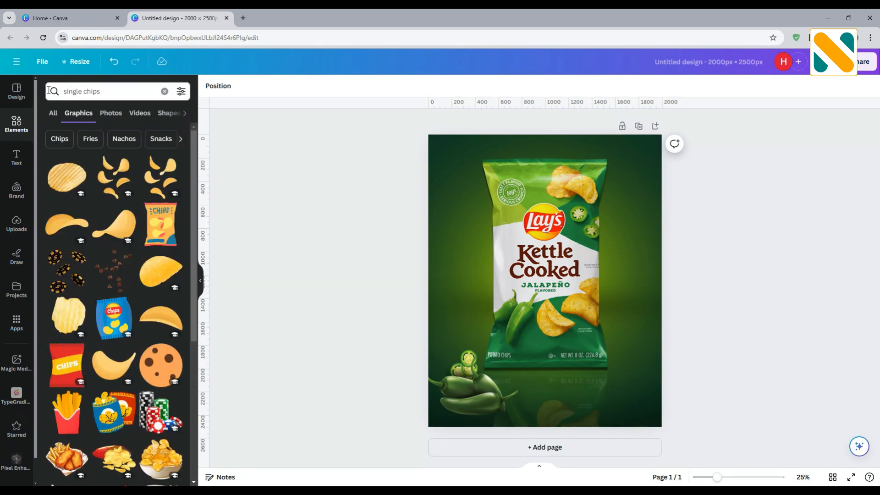
click(152, 317)
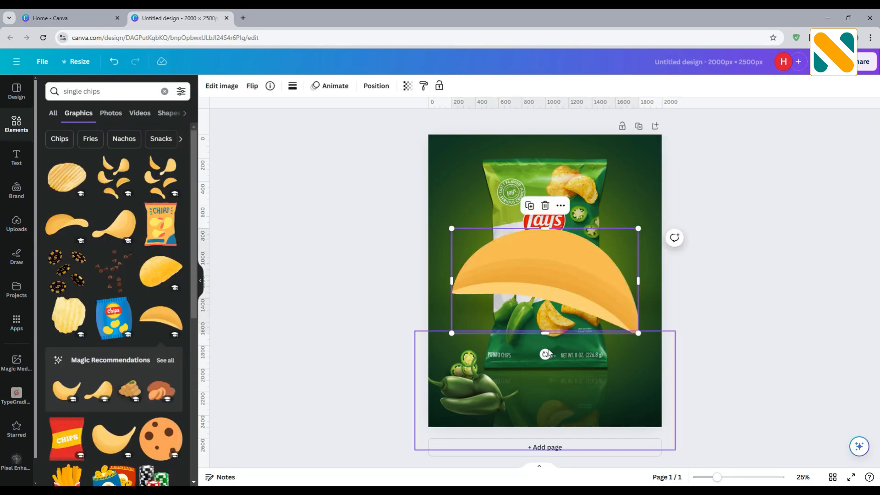
- Rotate the curved chip nearly upright, shrink it, and place it at the poster's left edge beside the bag
drag(545, 355, 443, 255)
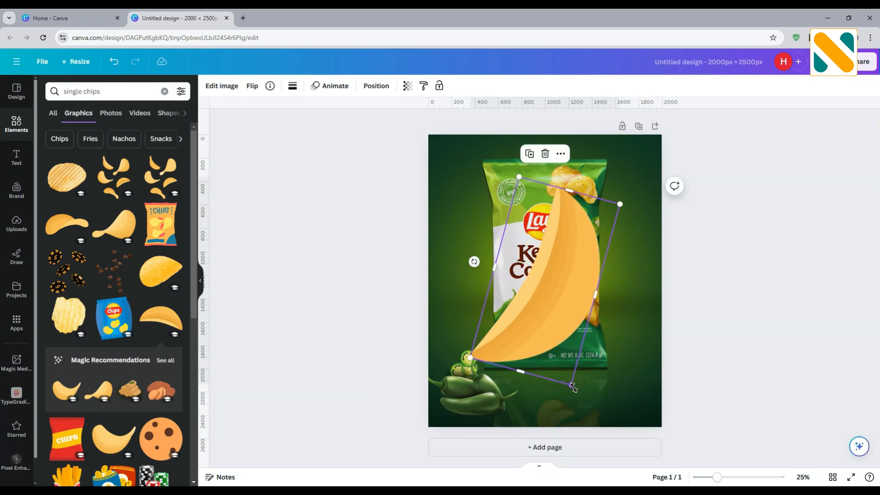
drag(573, 384, 509, 243)
drag(526, 212, 446, 253)
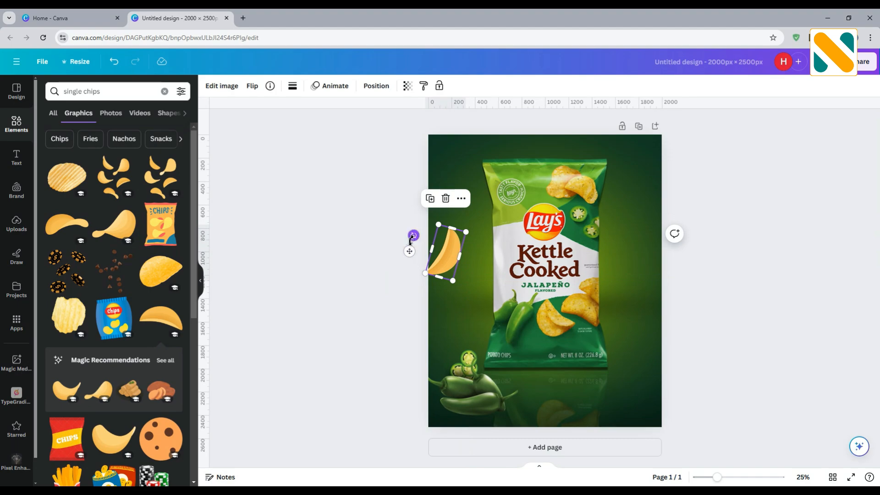
drag(414, 235, 451, 252)
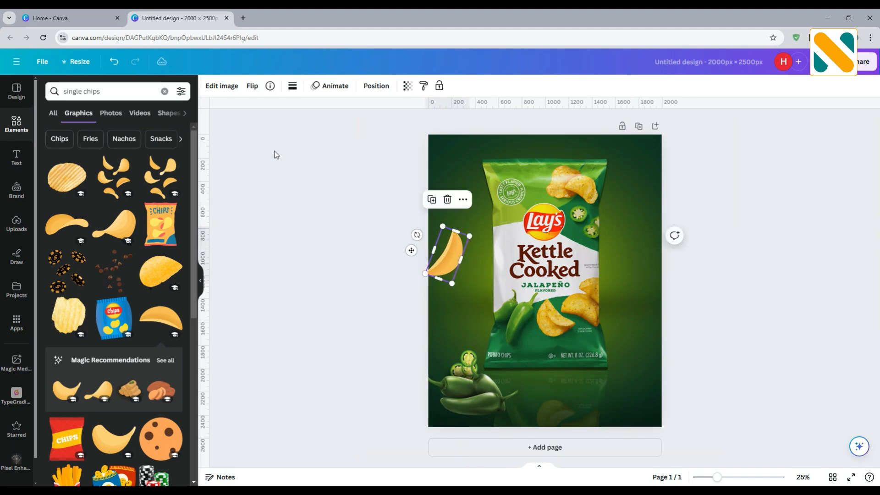
- Lower the curved chip's brightness to -30
click(223, 87)
click(120, 100)
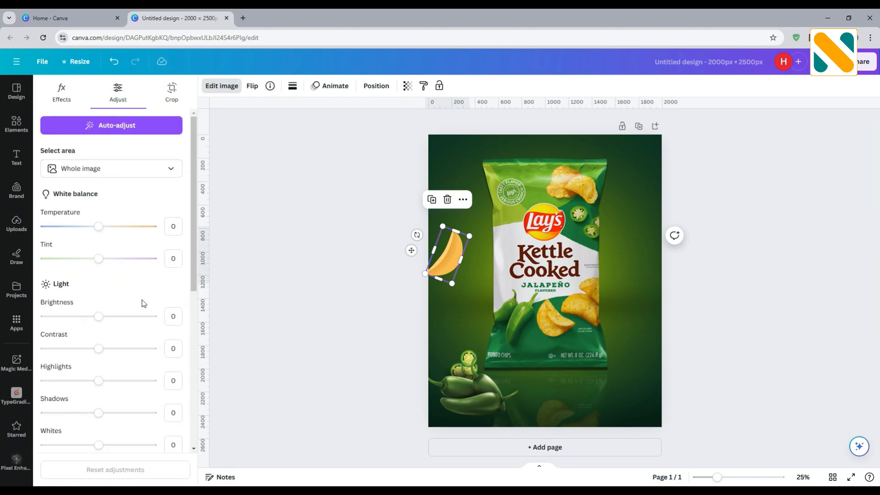
drag(99, 317, 86, 320)
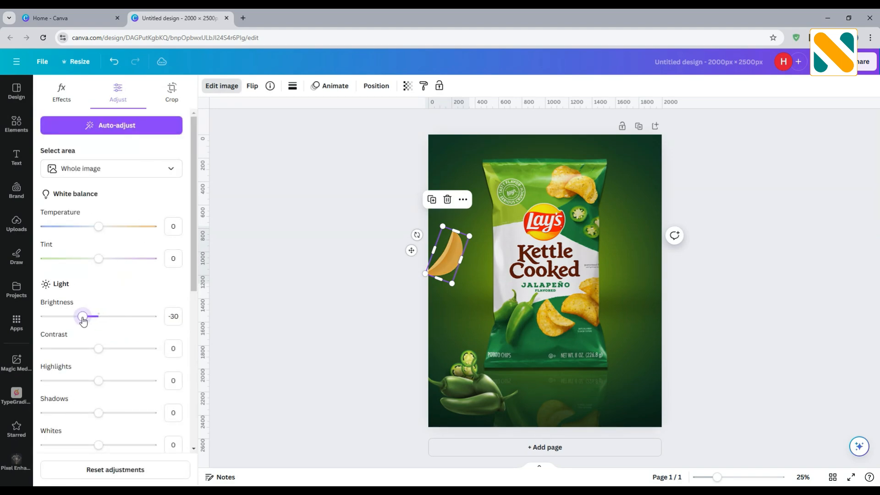
- Apply a whole-image blur with intensity 70 to the curved chip
click(62, 91)
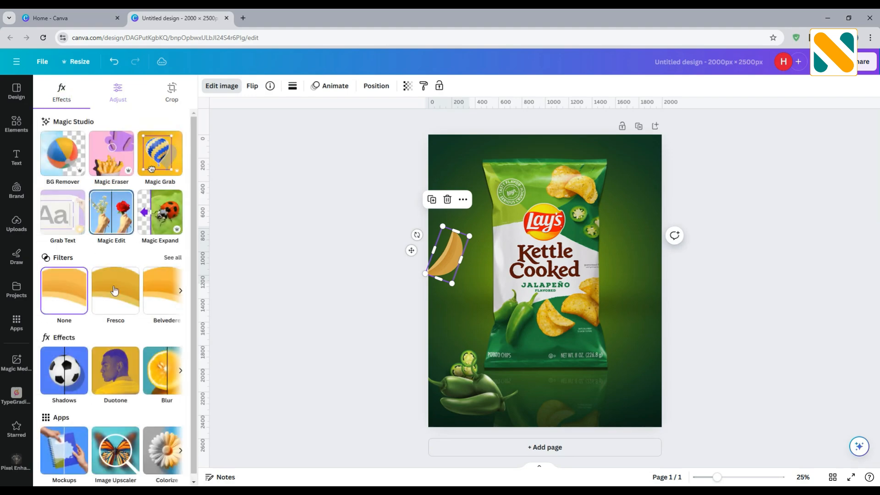
click(155, 379)
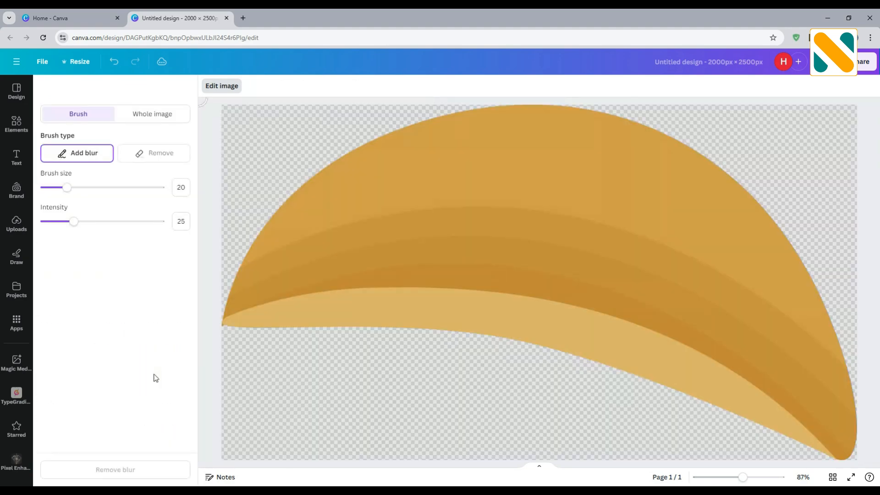
click(165, 117)
click(181, 156)
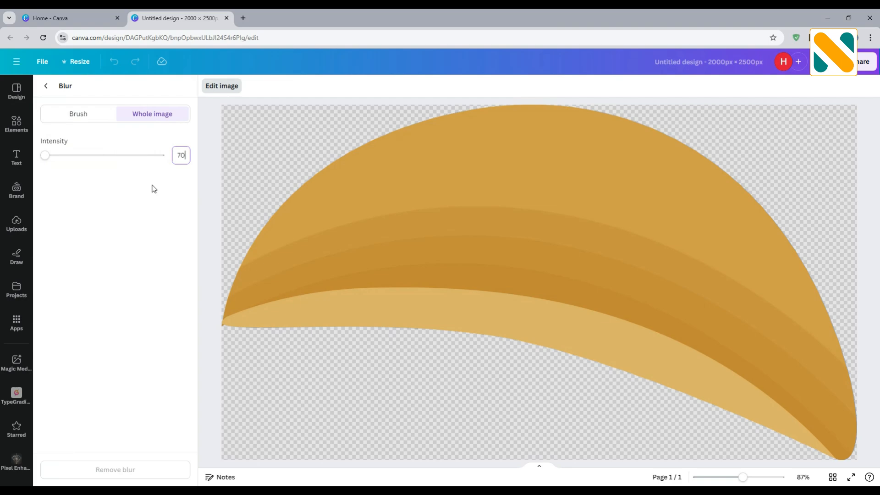
key(Return)
click(46, 90)
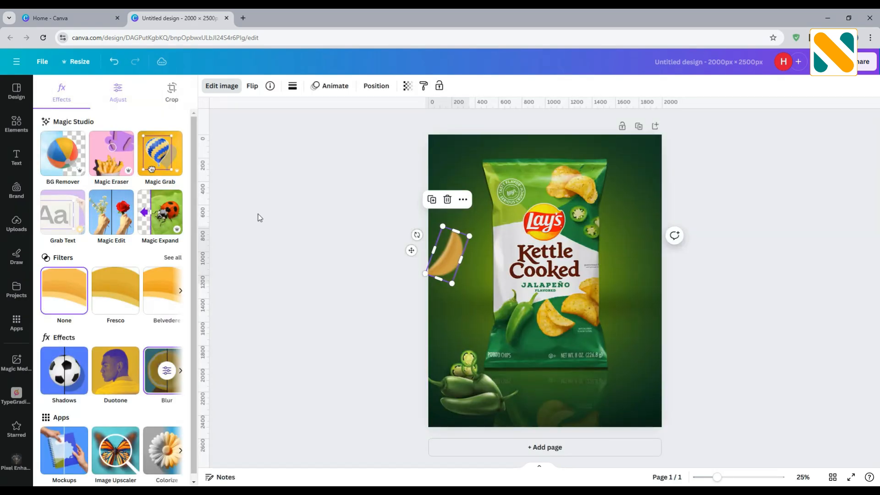
click(259, 214)
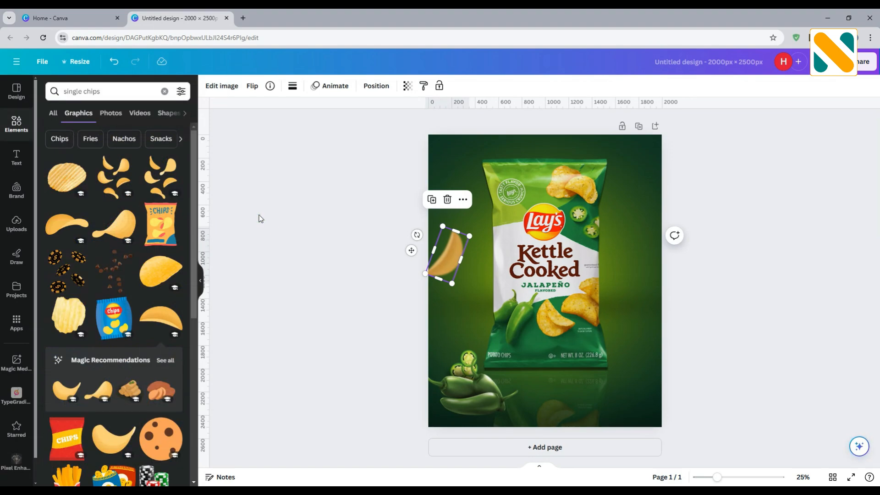
- Add the textured oval yellow chip, rotate it about 45 degrees, shrink it, and place it near the poster's lower-right corner
click(160, 275)
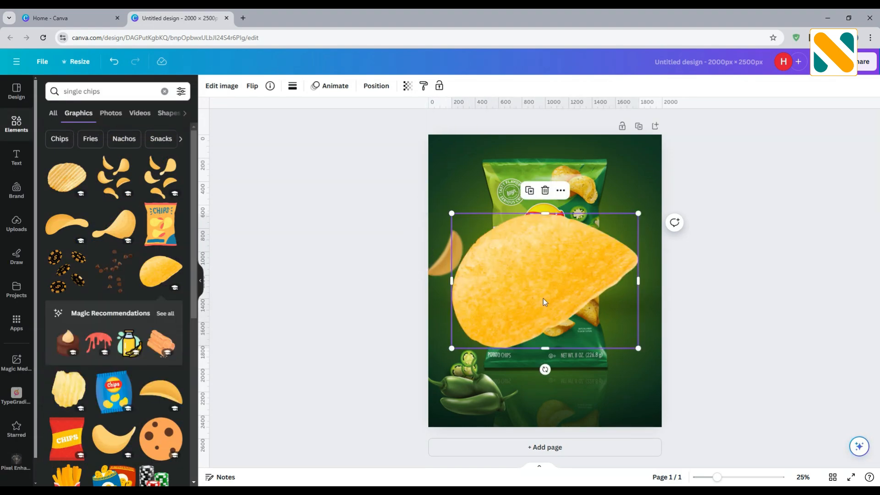
drag(571, 306, 579, 348)
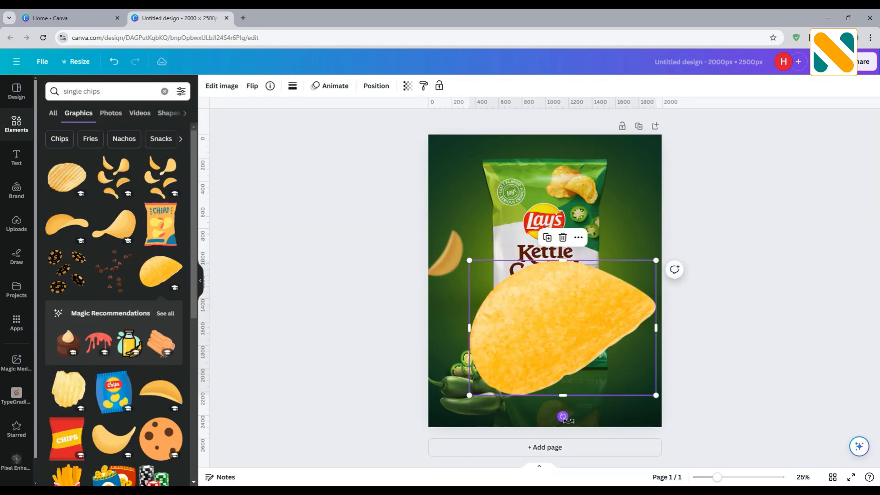
drag(564, 416, 497, 378)
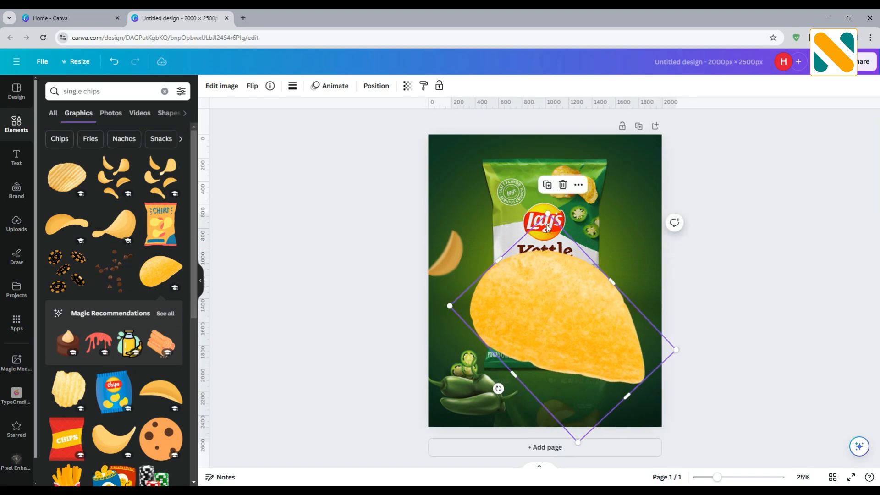
drag(550, 213, 614, 394)
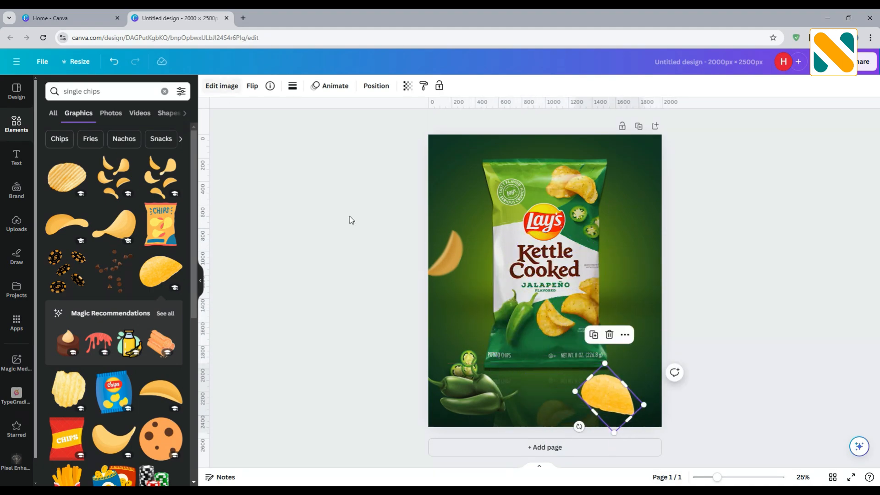
drag(579, 427, 581, 428)
- Lower the textured oval chip's brightness to -29
click(222, 86)
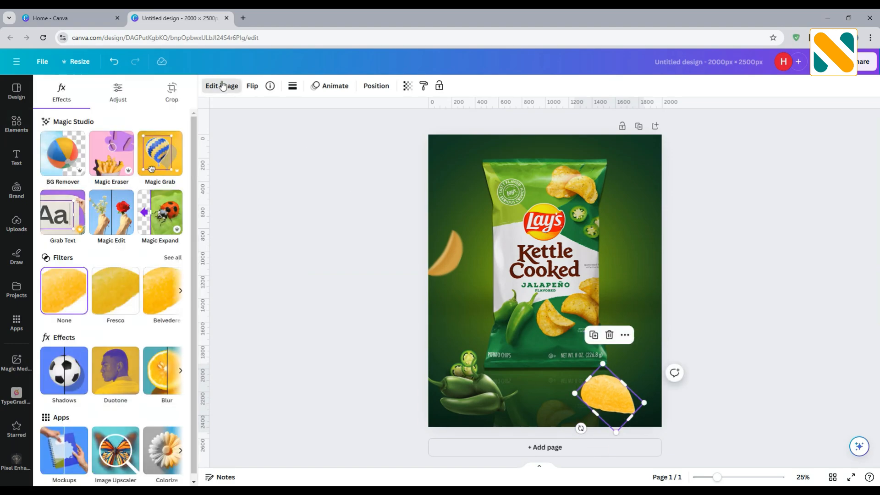
click(118, 92)
drag(98, 316, 83, 316)
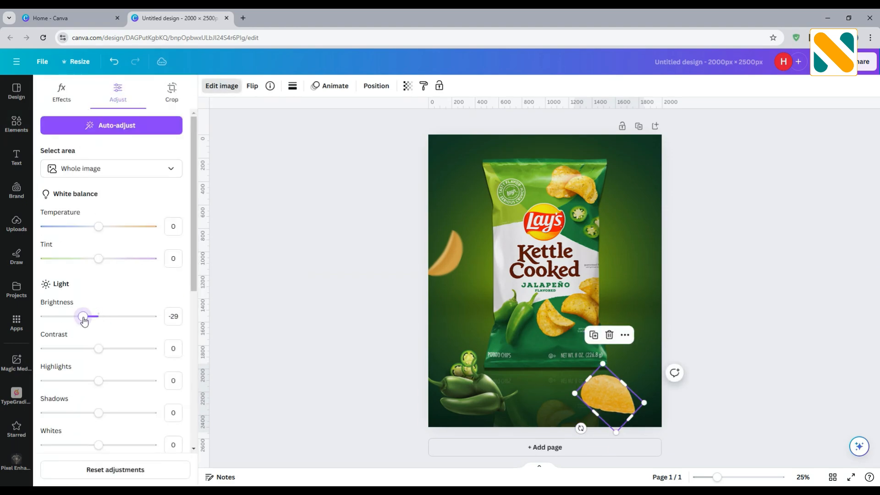
- Apply a whole-image blur to the textured oval chip and return to the poster
click(61, 91)
click(162, 371)
click(178, 156)
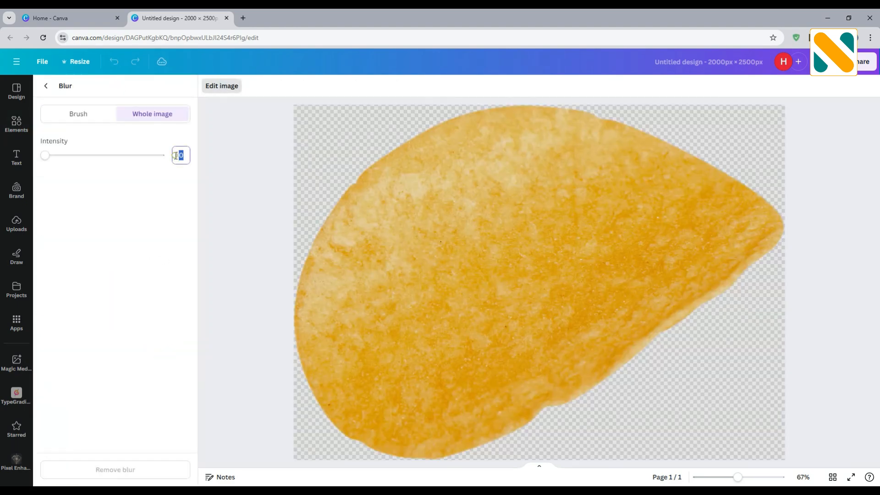
key(Return)
click(46, 86)
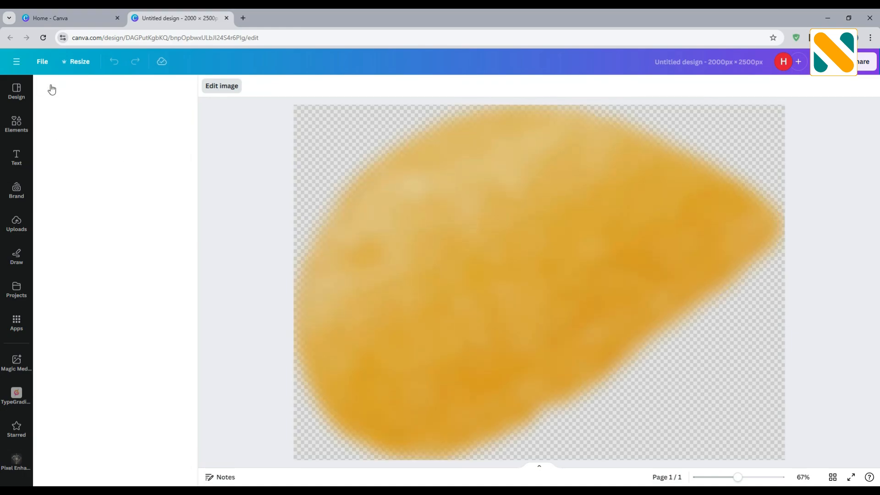
click(595, 338)
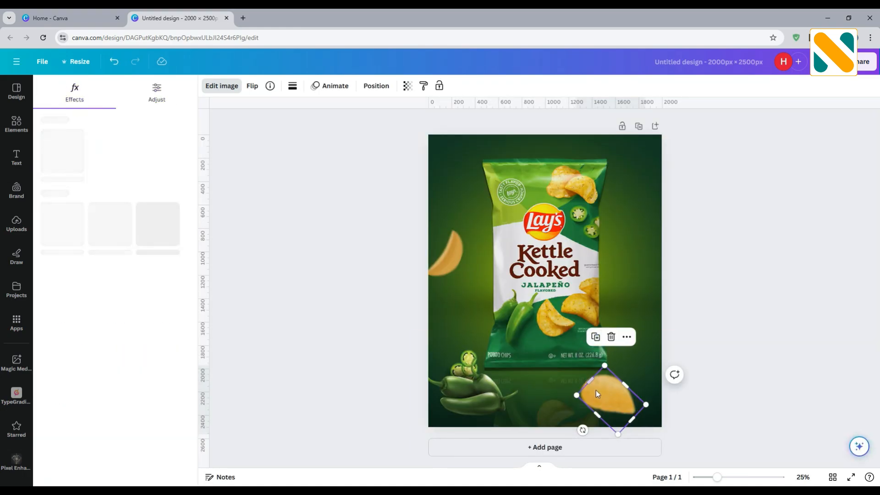
- Duplicate the blurred oval chip, rotate the copy slightly, and place it partly off the poster's right edge beside the bag
drag(602, 386, 640, 293)
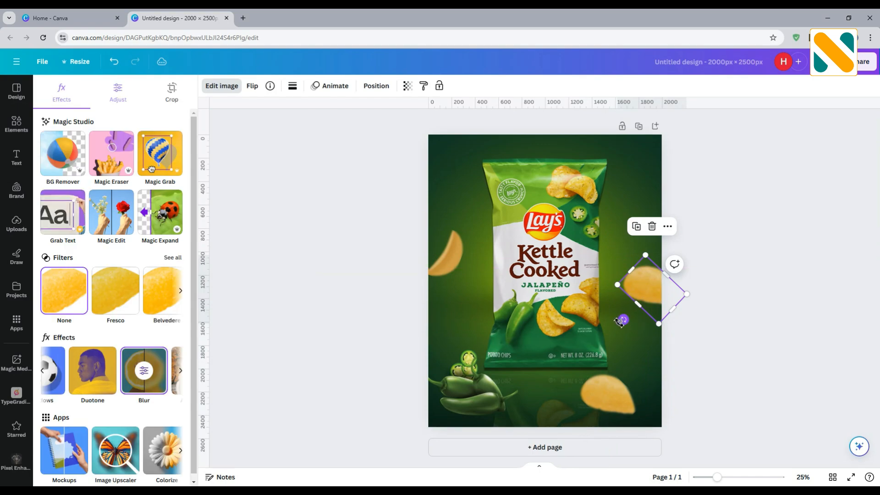
drag(623, 320, 619, 316)
drag(652, 285, 659, 282)
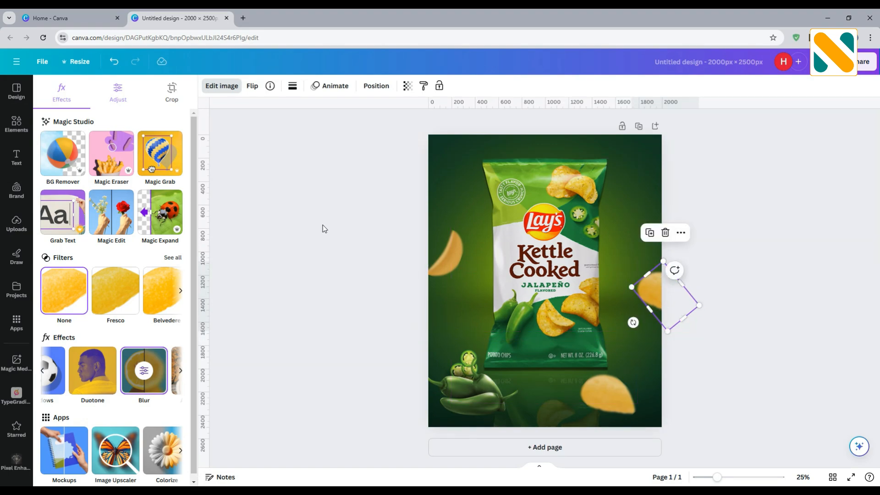
- Search the graphics for "single chips" and add the wavy orange chip with a light curled end
click(15, 124)
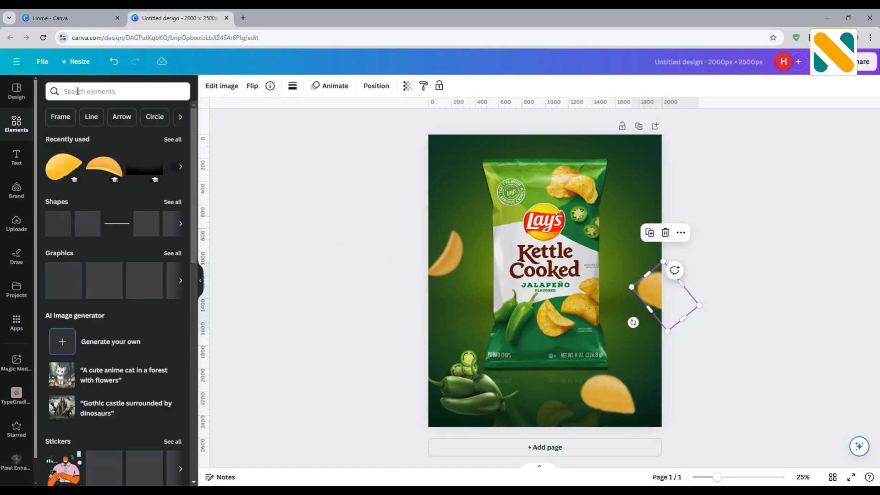
click(78, 90)
text(sin)
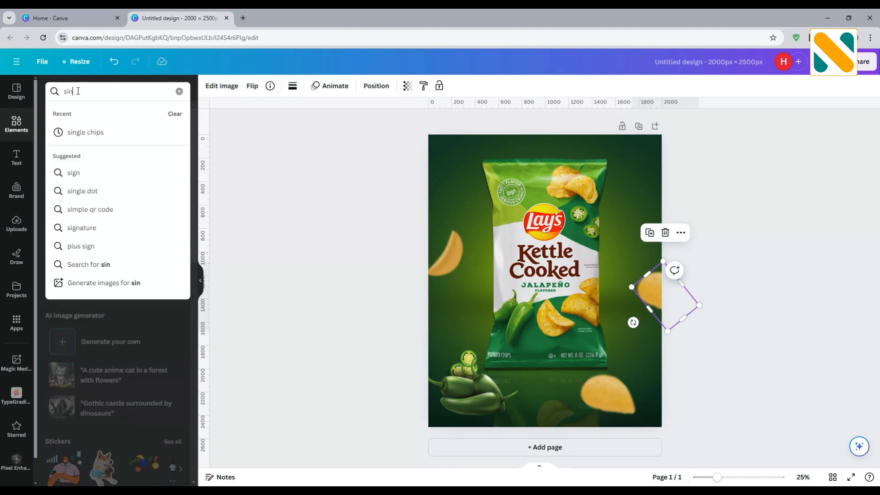
text(gle chips)
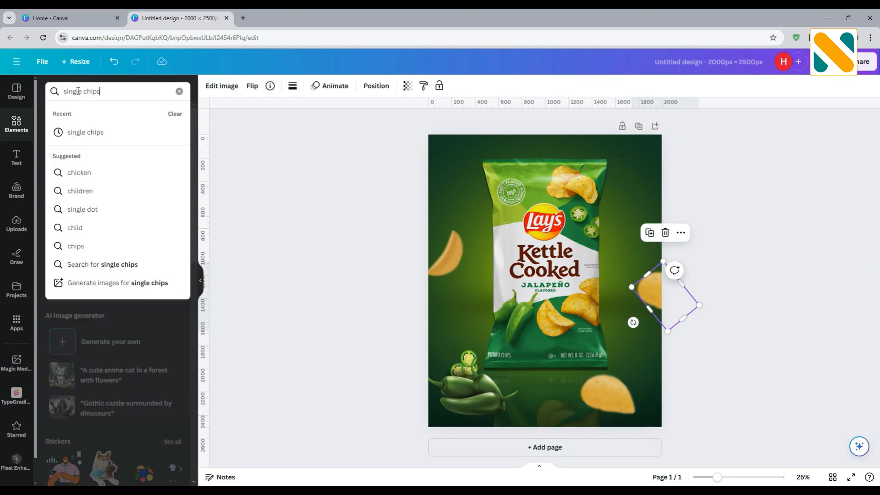
key(Return)
click(80, 112)
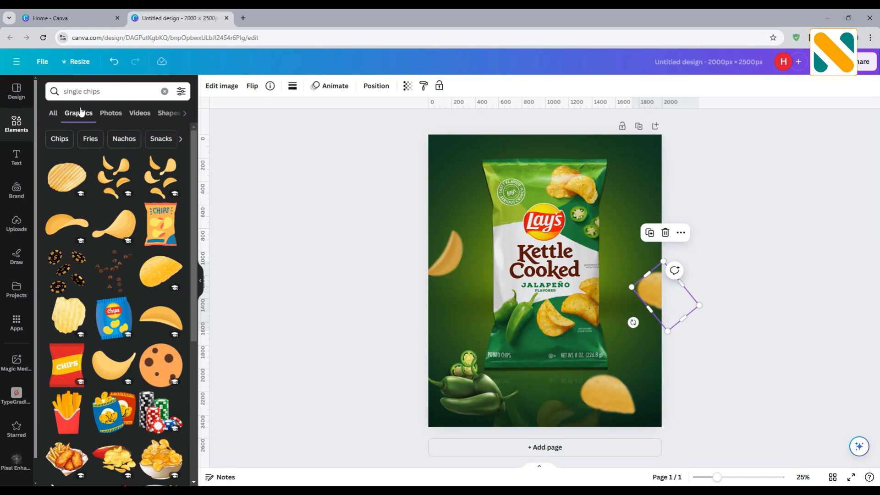
click(79, 226)
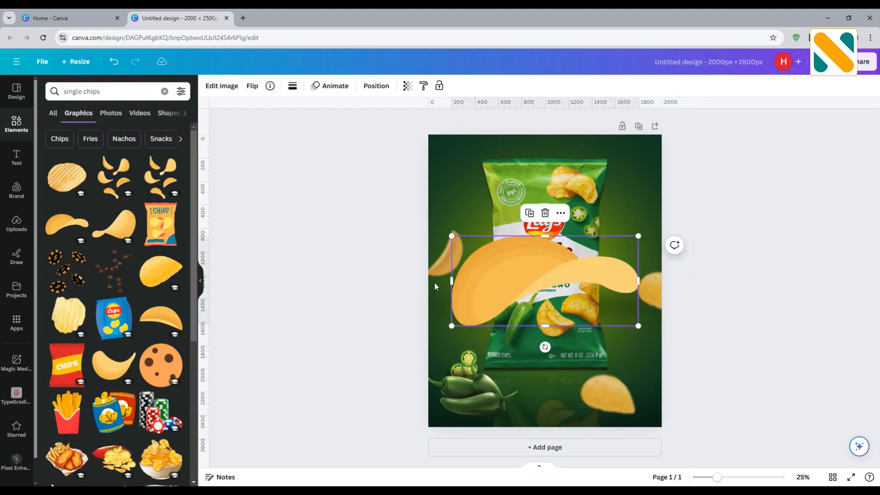
- Shrink the wavy chip to about 385 px wide, place it at the bag's lower-left side, and send it backward behind the bag
drag(644, 236, 500, 321)
click(375, 86)
click(154, 108)
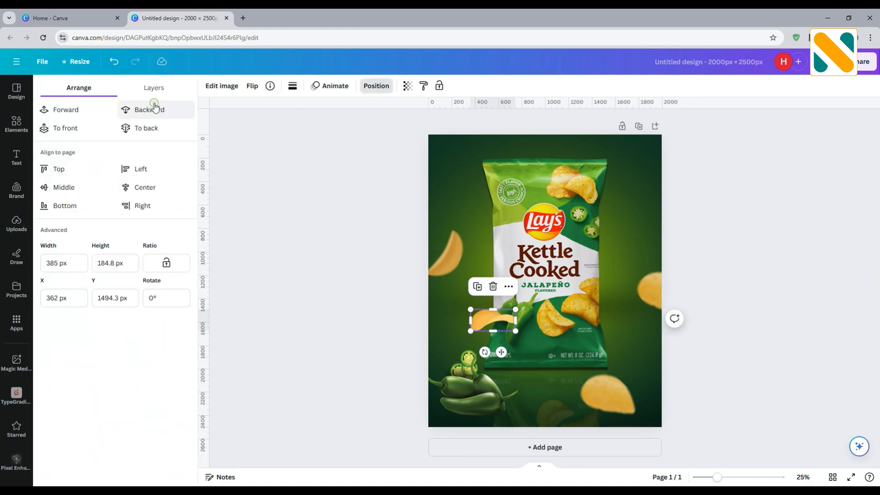
click(154, 108)
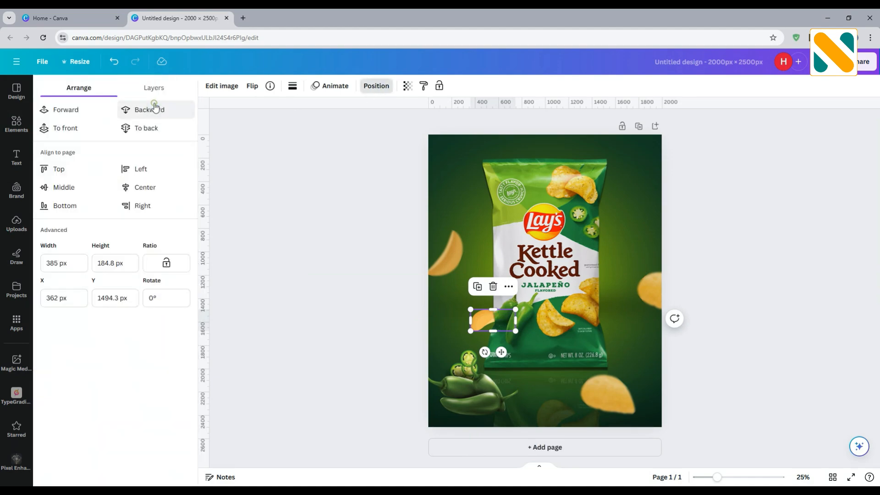
- Lower the wavy chip's brightness to -21
click(212, 90)
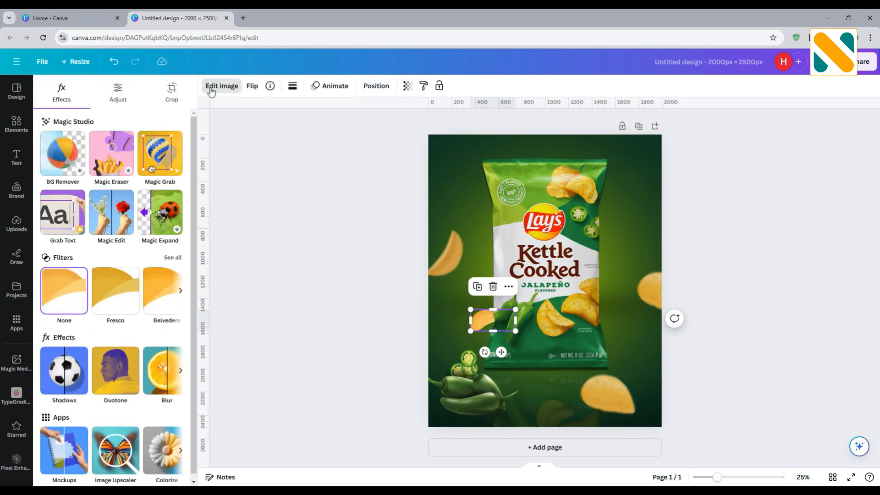
click(121, 97)
drag(96, 319, 88, 319)
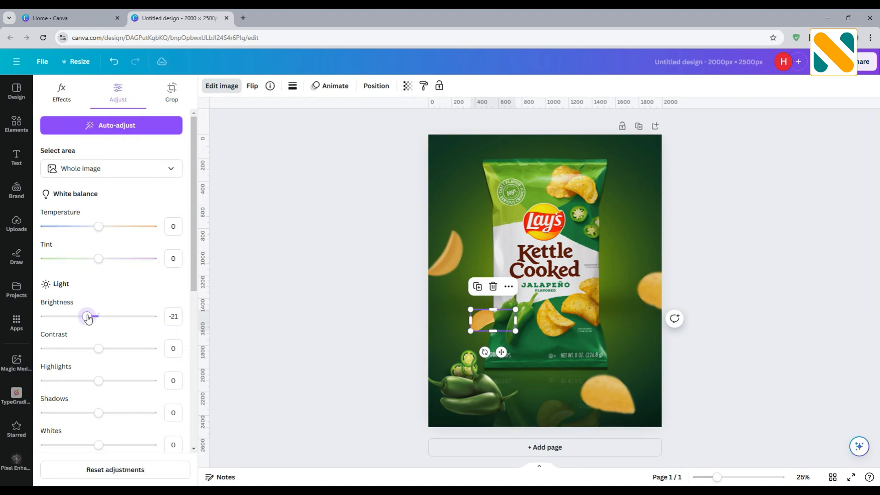
- Apply a whole-image blur with intensity 50 to the wavy chip
click(70, 105)
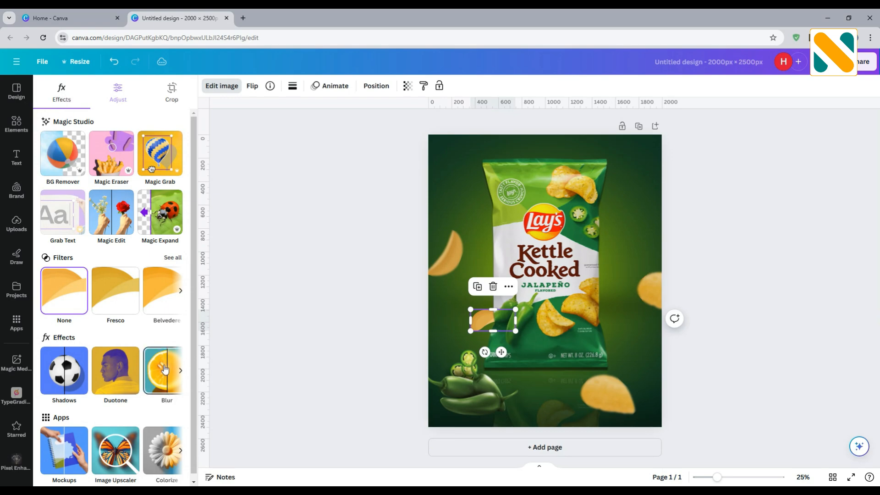
click(165, 370)
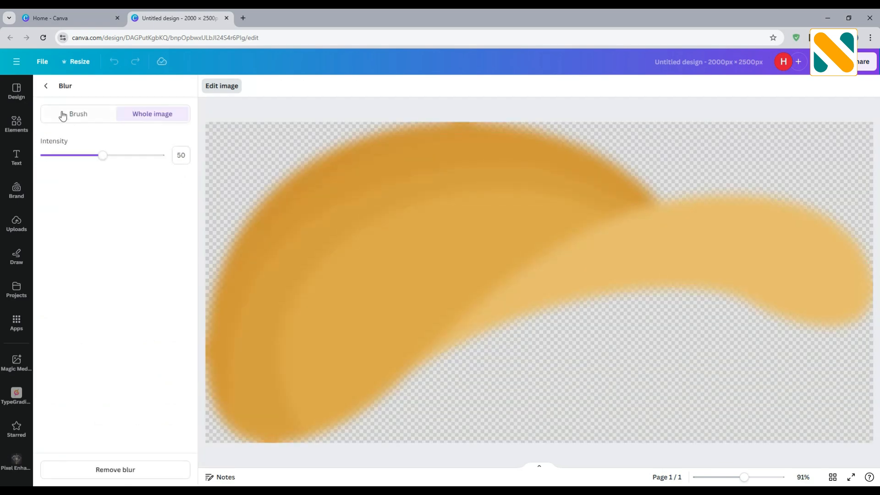
click(45, 88)
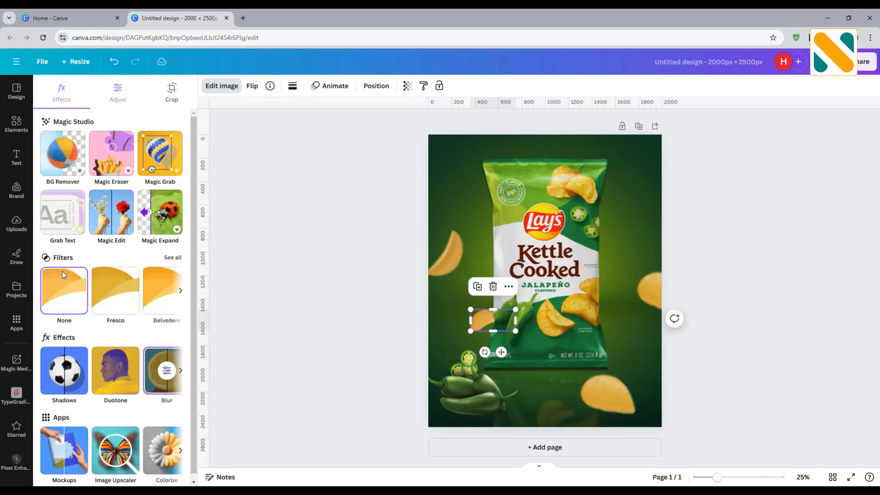
- Give the wavy chip behind the bag a drop shadow with a blur amount of 30
click(64, 369)
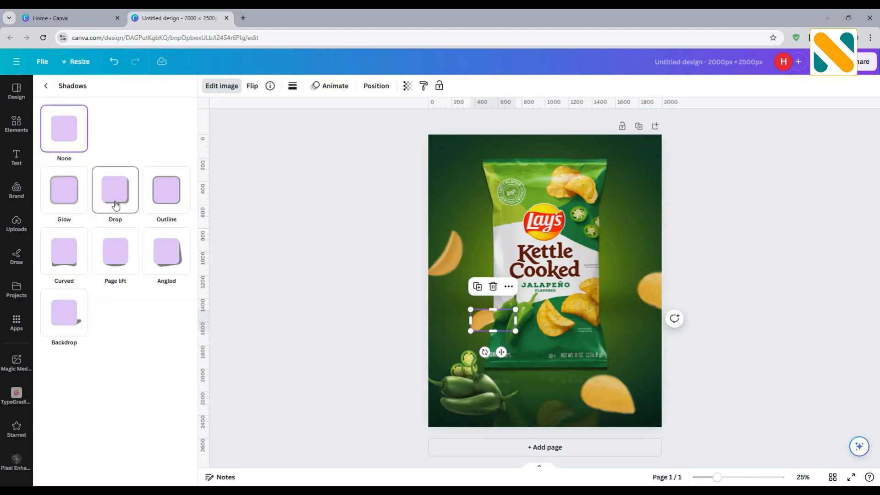
click(115, 202)
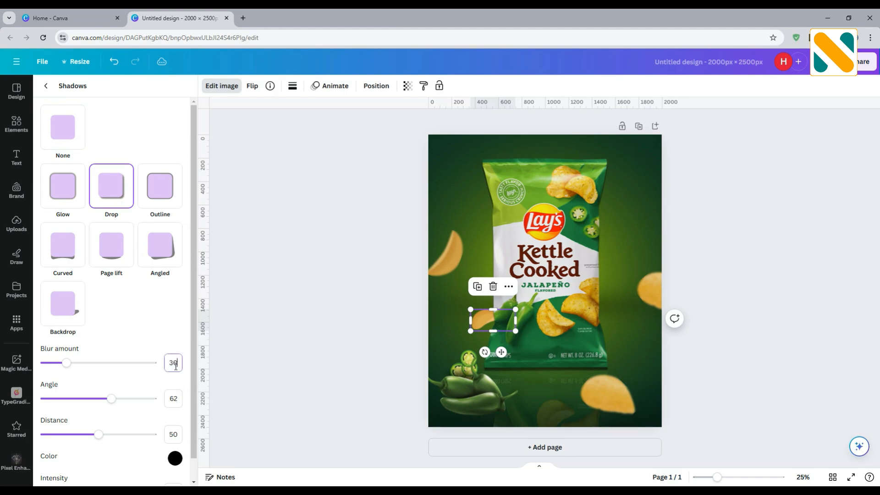
click(157, 321)
click(302, 287)
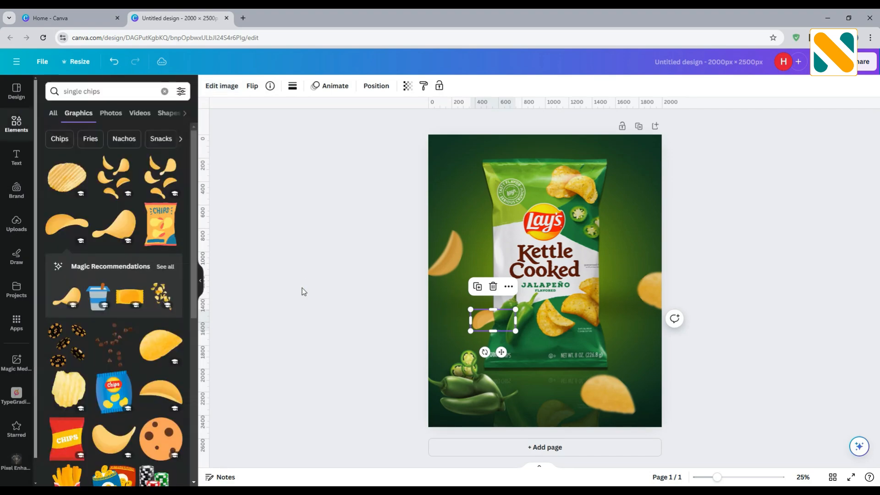
click(302, 288)
- Adjust the rotation of the crescent chip at the poster's left edge and shift it slightly lower
click(449, 256)
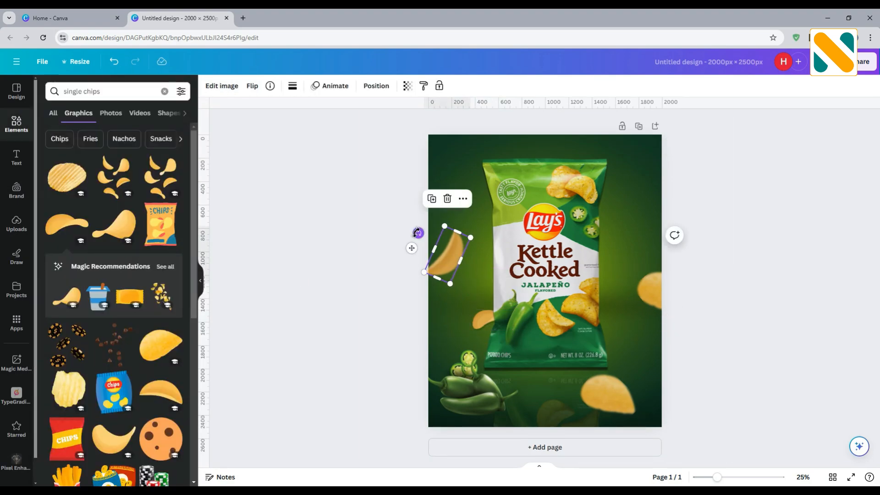
drag(417, 233, 468, 239)
click(362, 251)
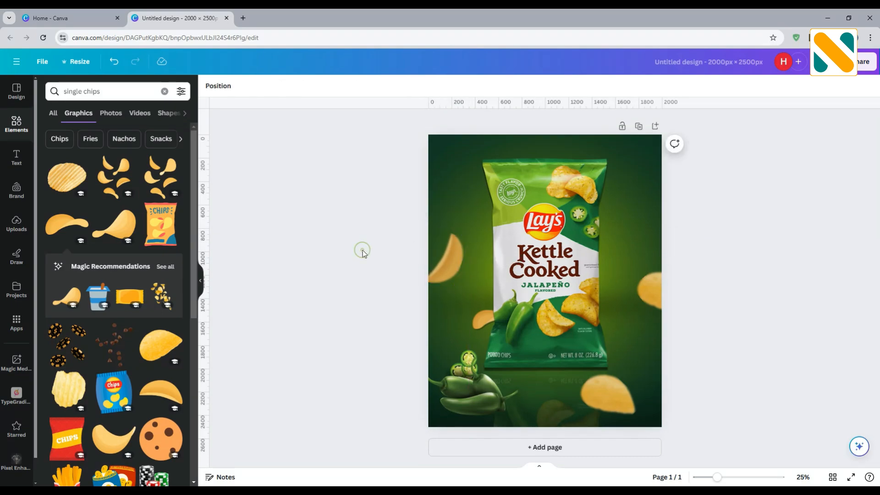
- Upload the Lay's logo file pngegg (4), add it to the poster, and shrink it beside the green chillies
click(15, 227)
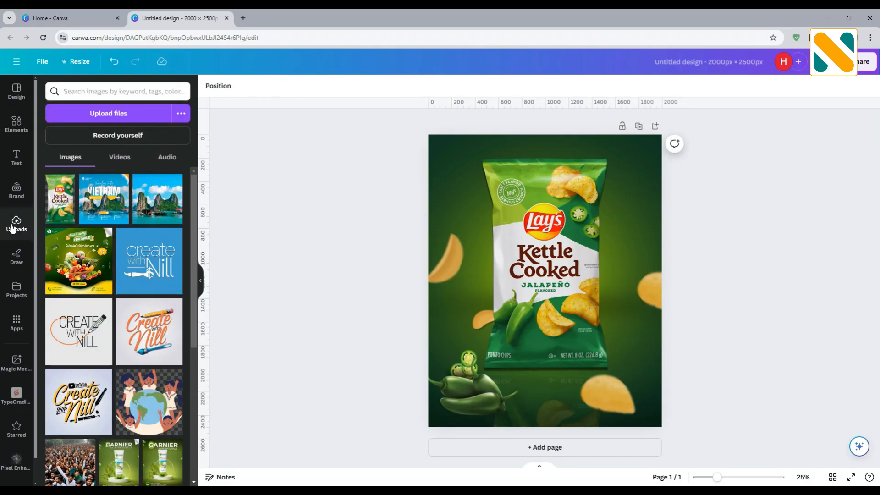
click(112, 114)
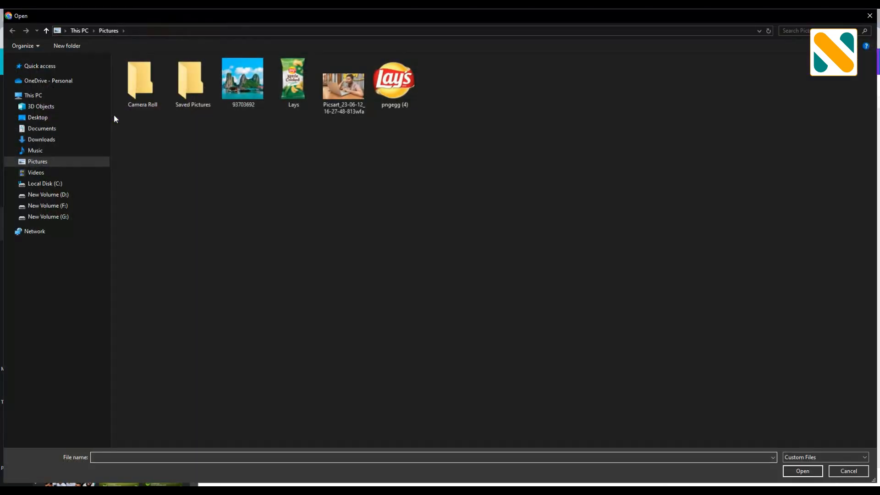
double_click(395, 87)
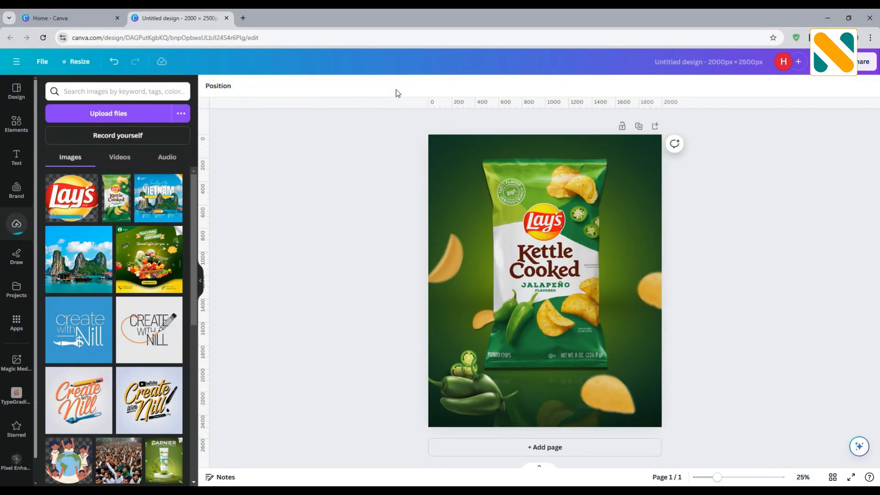
click(73, 202)
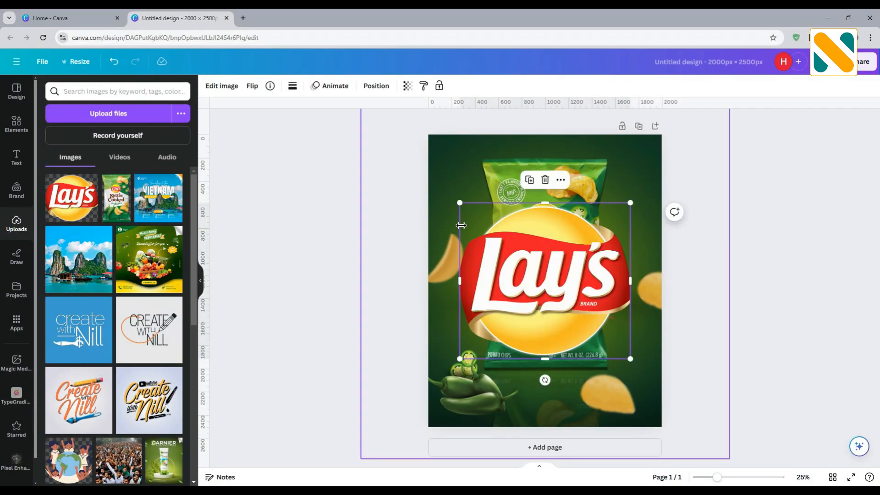
drag(460, 201, 509, 395)
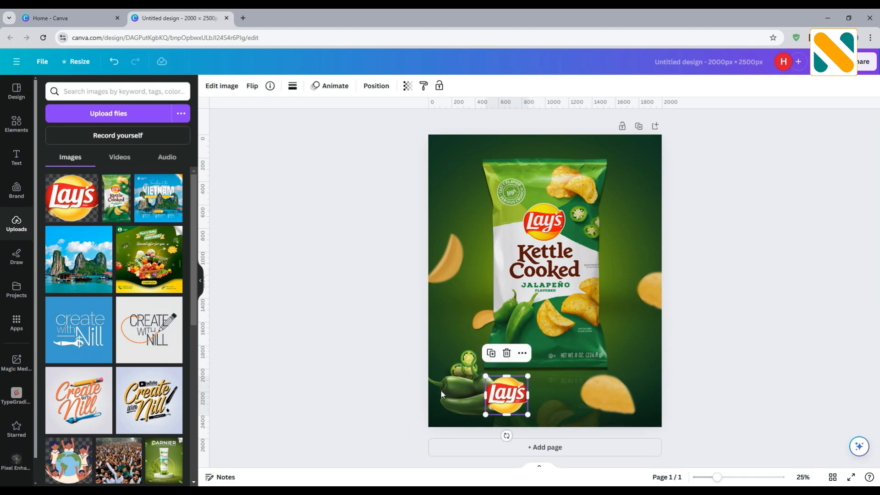
click(375, 340)
- Switch to Notepad, copy the whole paragraph about LAY'S farm-grown potatoes, and return to the Canva design
key(alt+Tab)
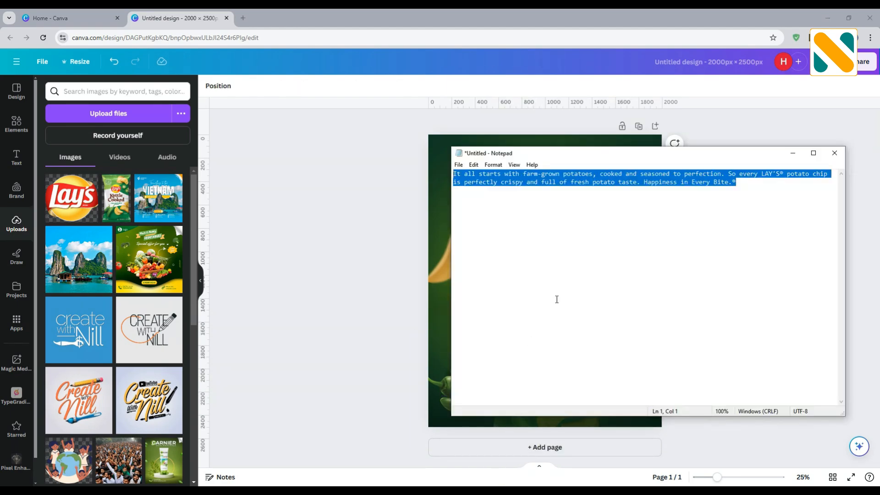
drag(742, 192, 446, 175)
right_click(469, 178)
click(485, 210)
click(356, 207)
- Add a body text box to the poster and paste the copied paragraph about LAY'S farm-grown potatoes into it
click(16, 156)
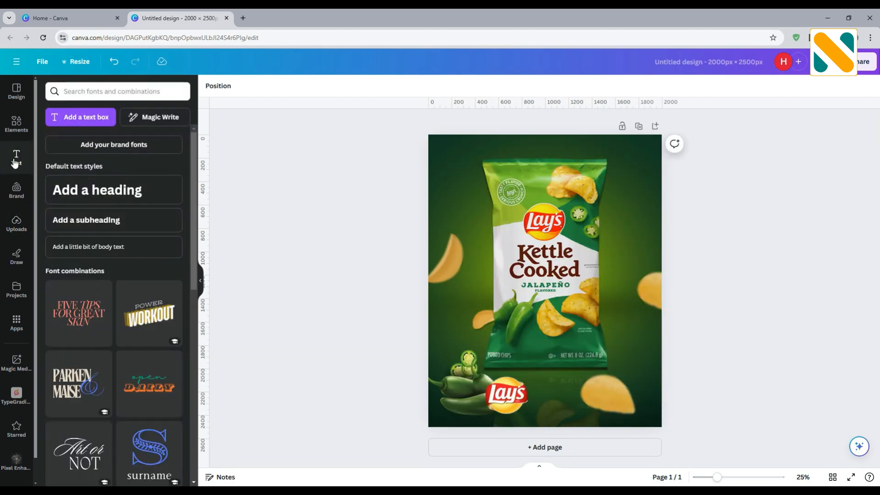
click(88, 246)
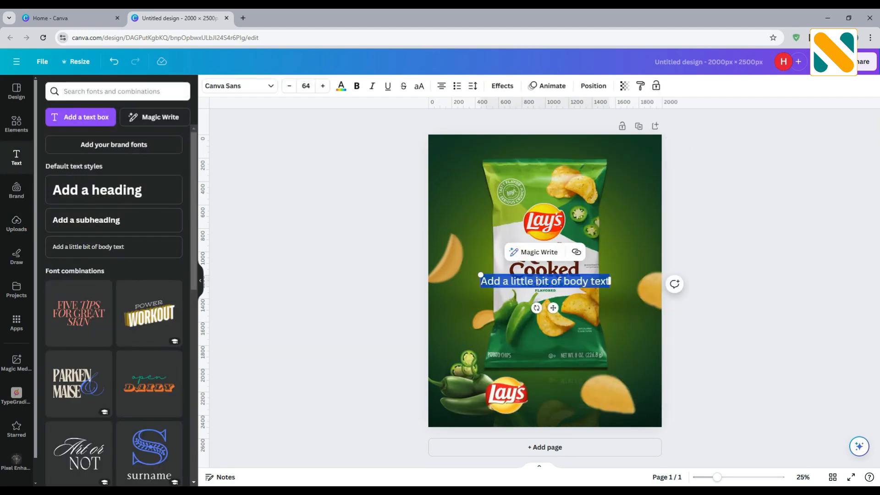
right_click(537, 281)
click(565, 112)
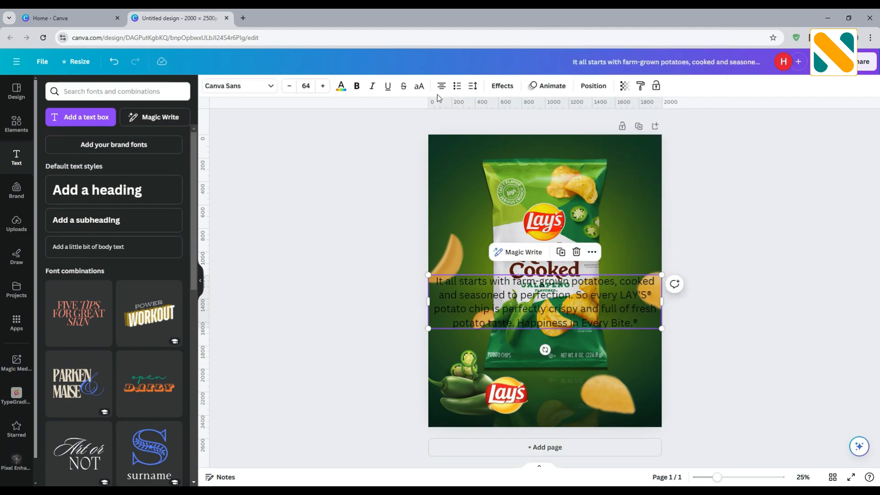
- Color the pasted paragraph white and align it to the left
click(341, 86)
click(175, 368)
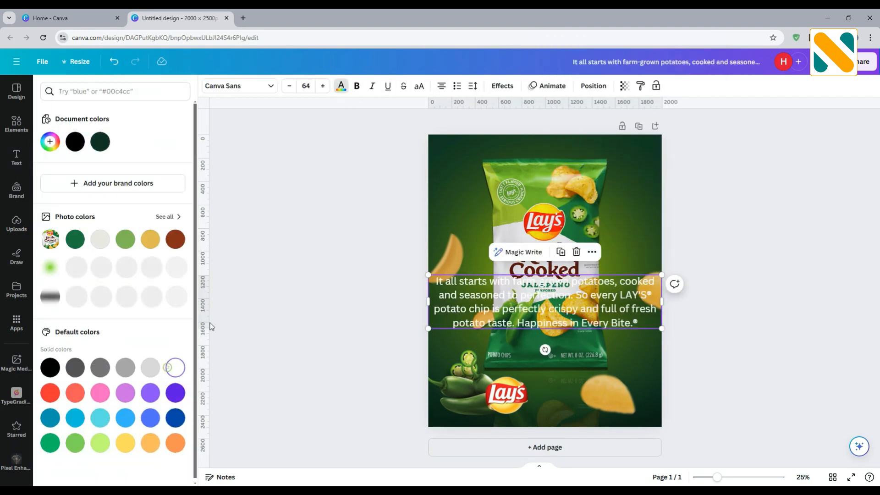
click(440, 87)
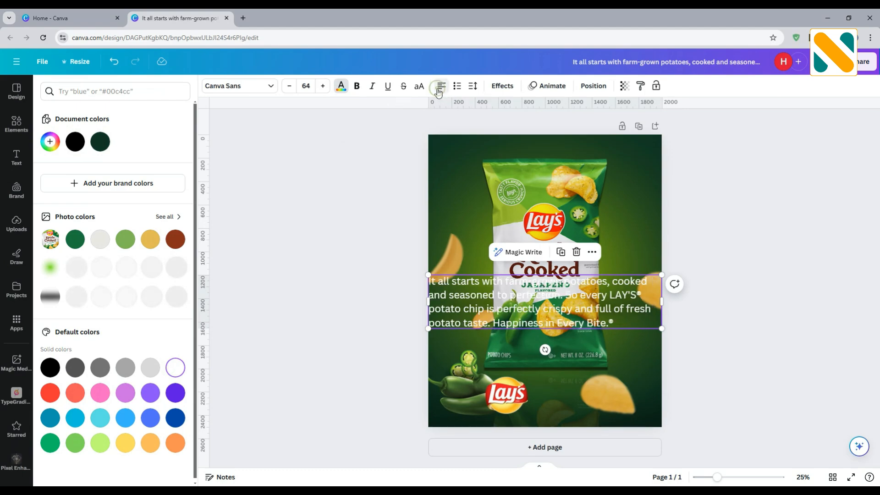
- Scale the paragraph down to a font size of about 22.3 and place it beside the Lay's logo near the poster's lower edge
drag(428, 275, 567, 390)
click(704, 361)
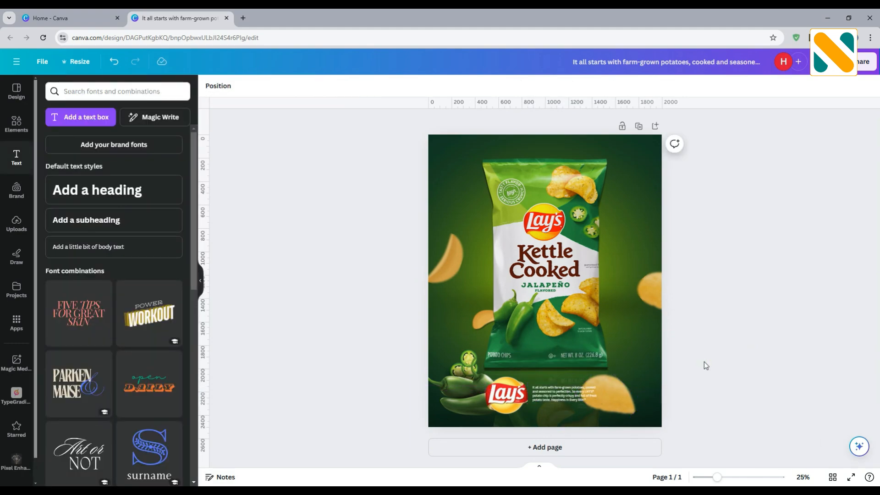
click(567, 397)
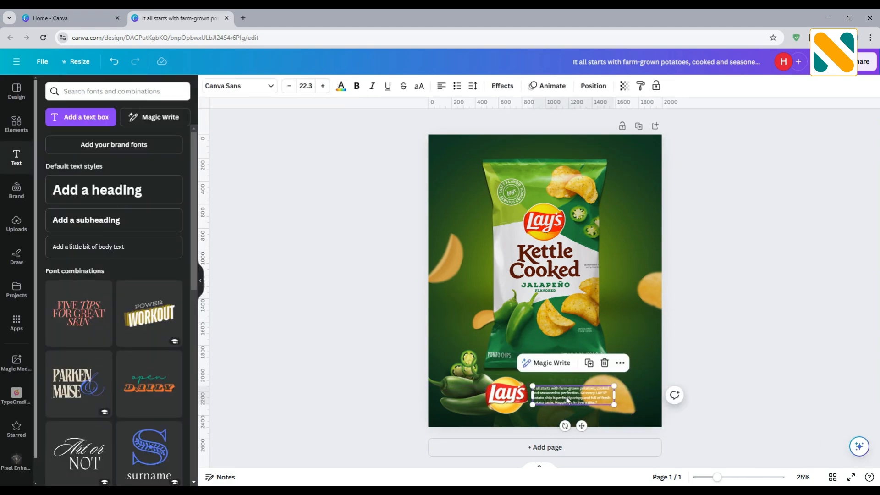
click(113, 61)
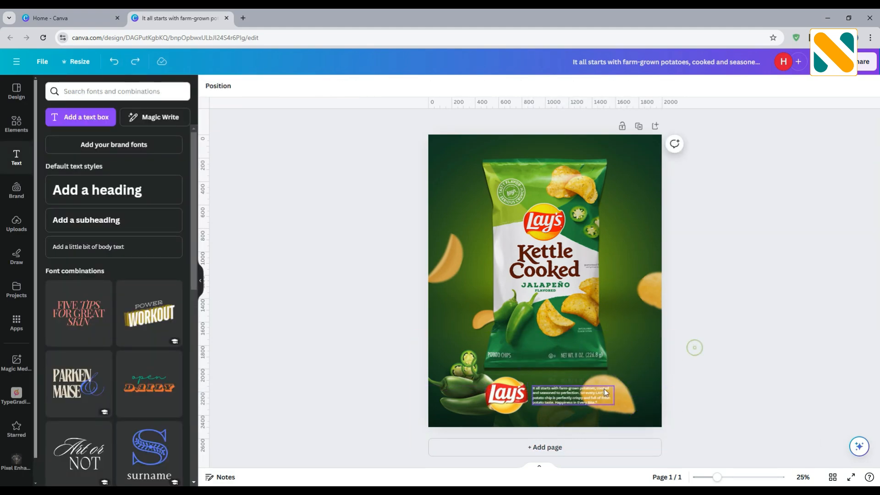
click(605, 391)
click(714, 333)
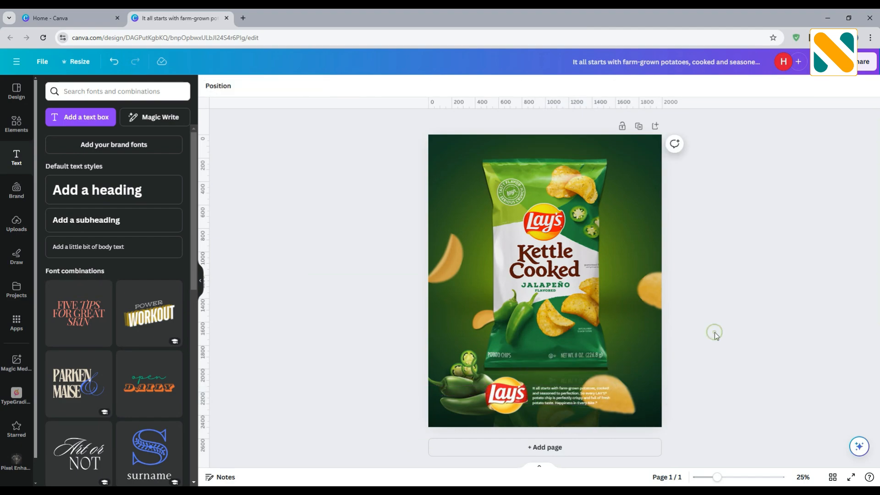
- Bring the wide overlay image across the poster's lower part forward in the stacking order, placing it one layer below the top
click(645, 420)
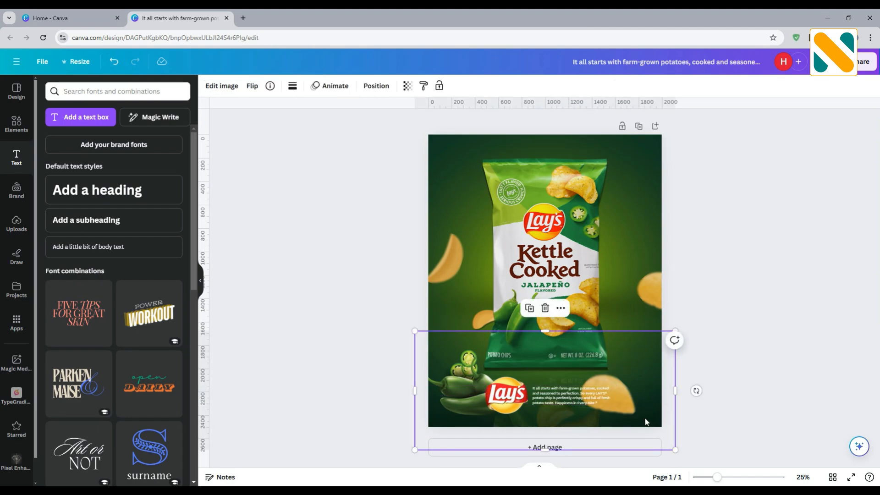
click(376, 86)
click(76, 111)
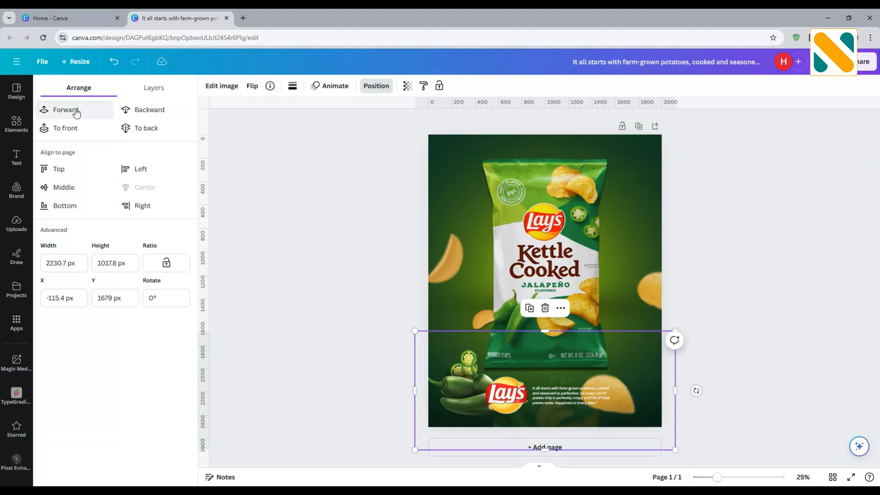
click(76, 111)
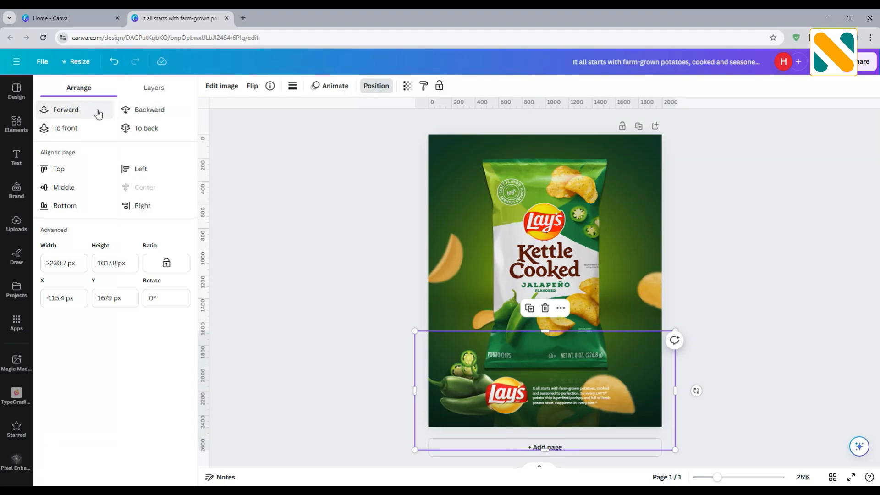
click(96, 112)
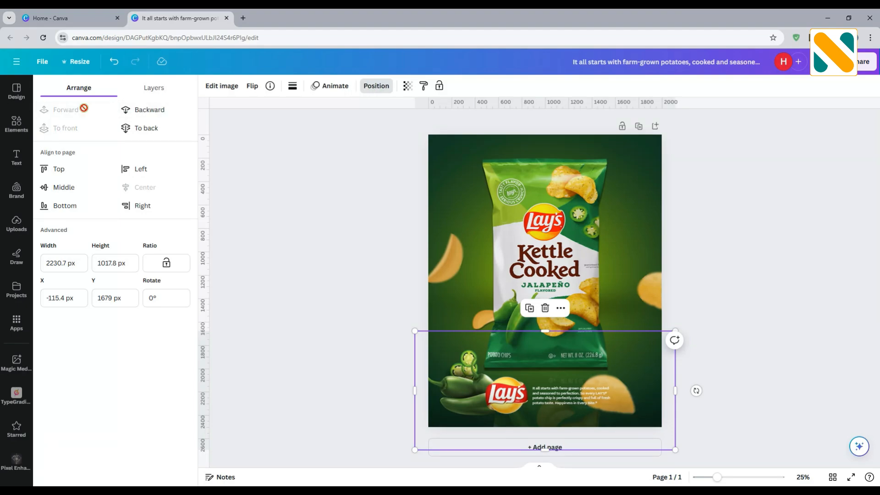
click(136, 111)
click(136, 112)
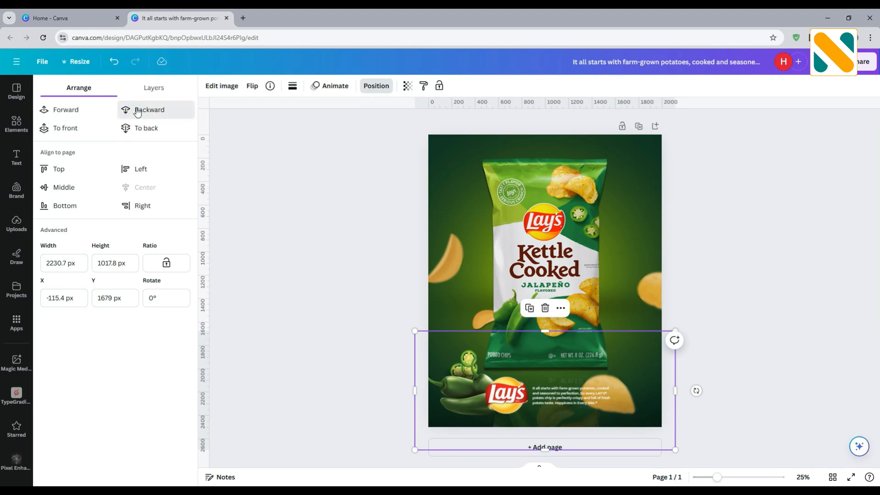
click(65, 109)
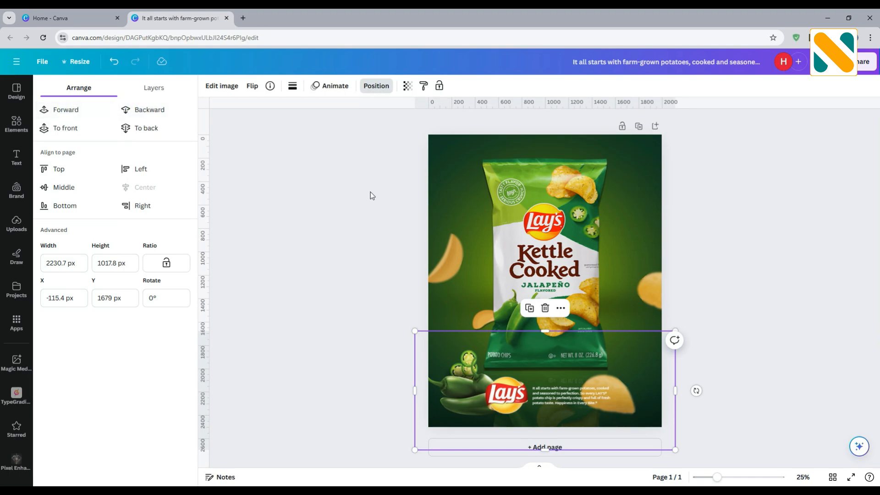
click(359, 195)
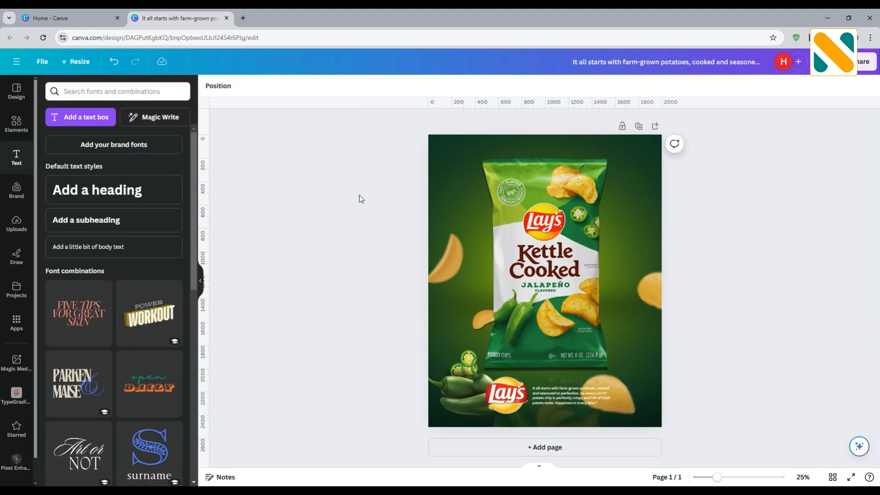
- Set the drop shadow blur amount of the small chip behind the bag to 60 and display the poster full screen
click(479, 322)
click(479, 323)
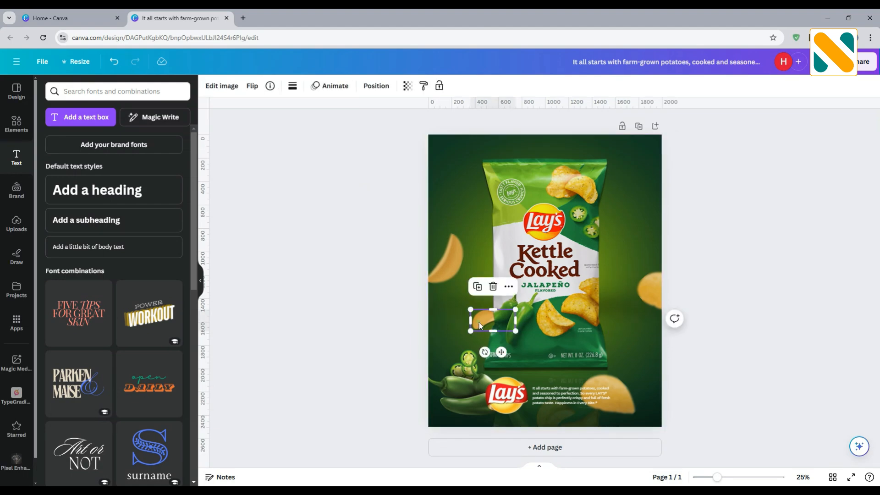
click(216, 87)
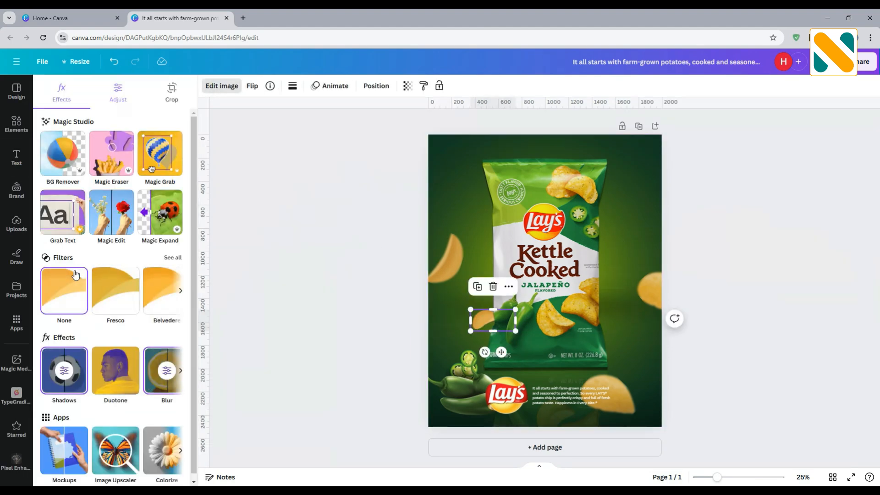
click(71, 368)
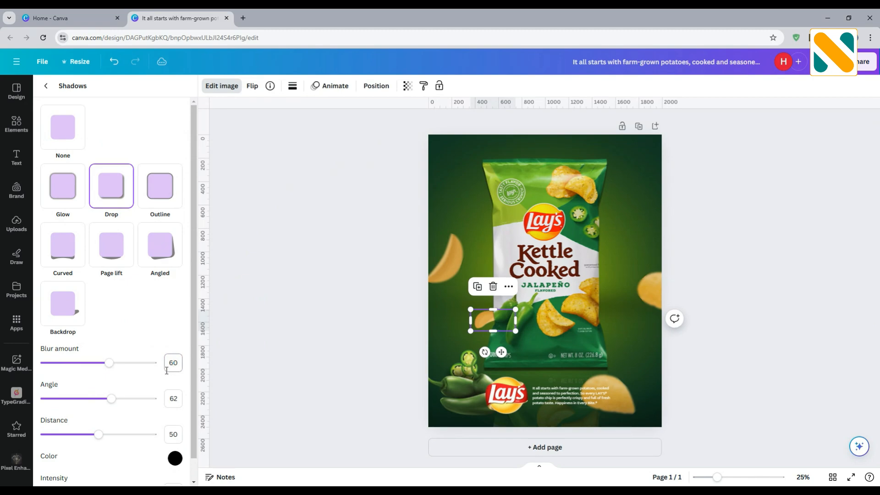
click(264, 326)
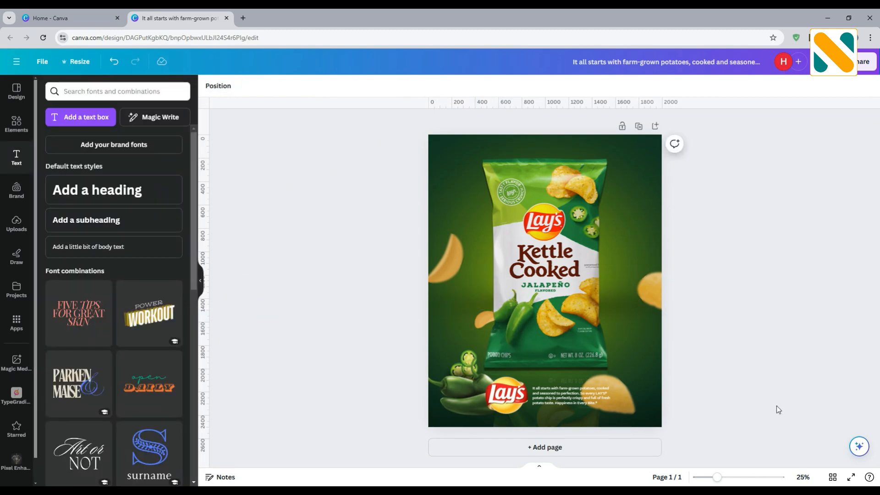
click(849, 477)
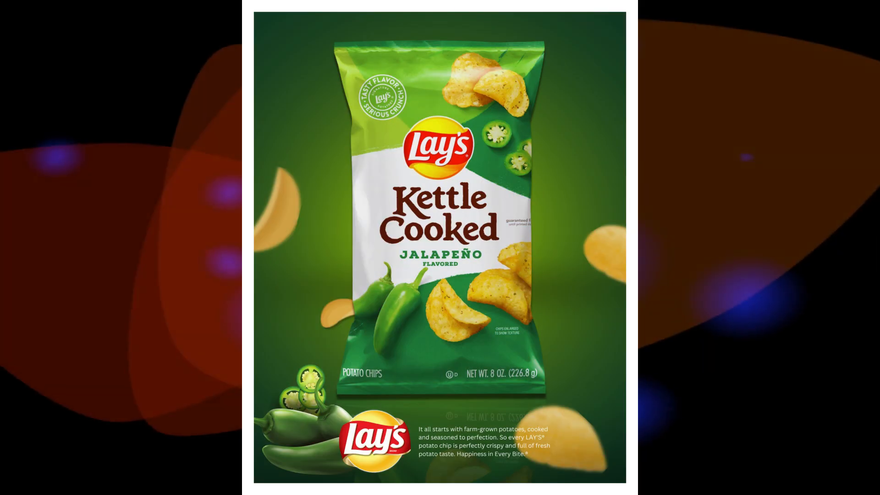